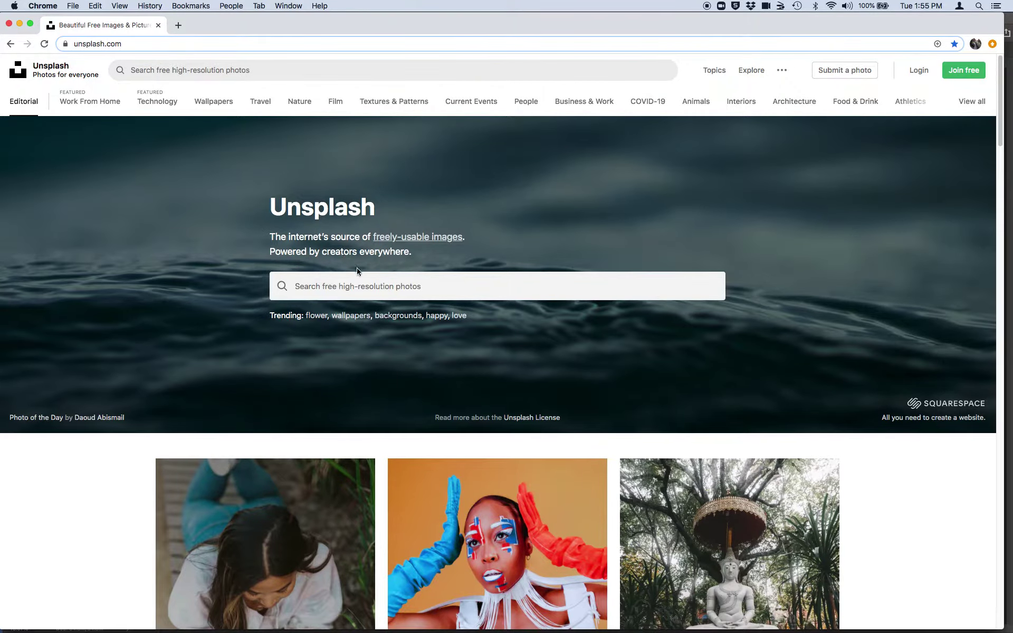
Search Unsplash for 'fruit' photos
{"action": "scroll", "coordinate": [357, 271], "scroll_direction": "down", "scroll_amount": 3}
{"action": "scroll", "coordinate": [357, 271], "scroll_direction": "up", "scroll_amount": 2}
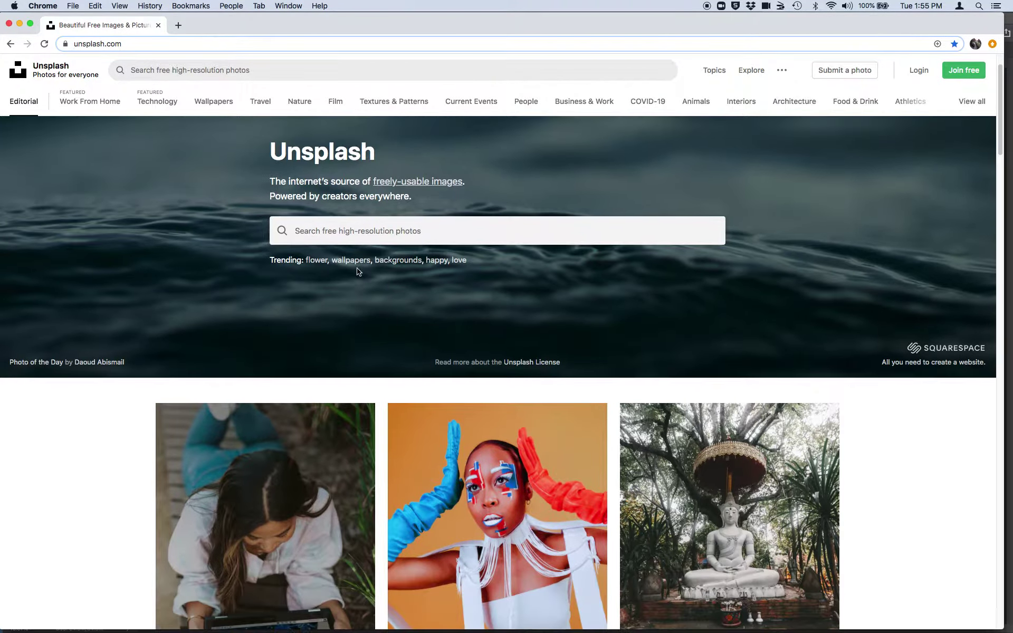
{"action": "scroll", "coordinate": [357, 271], "scroll_direction": "up", "scroll_amount": 1}
{"action": "left_click", "coordinate": [335, 281]}
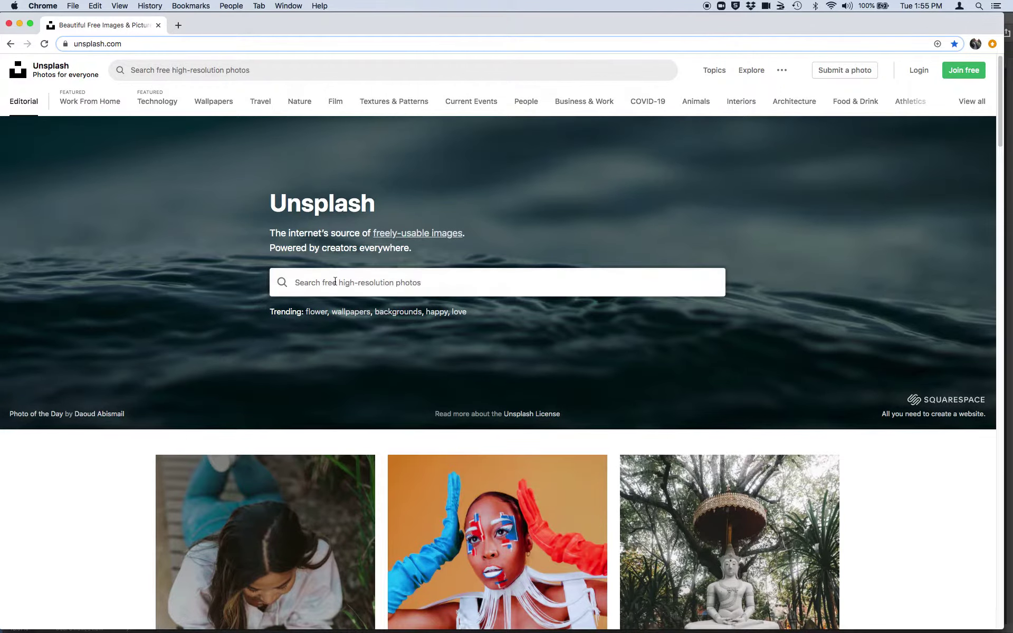
{"action": "type", "text": "f"}
{"action": "key", "text": "BackSpace"}
{"action": "type", "text": "fruit"}
{"action": "key", "text": "Return"}
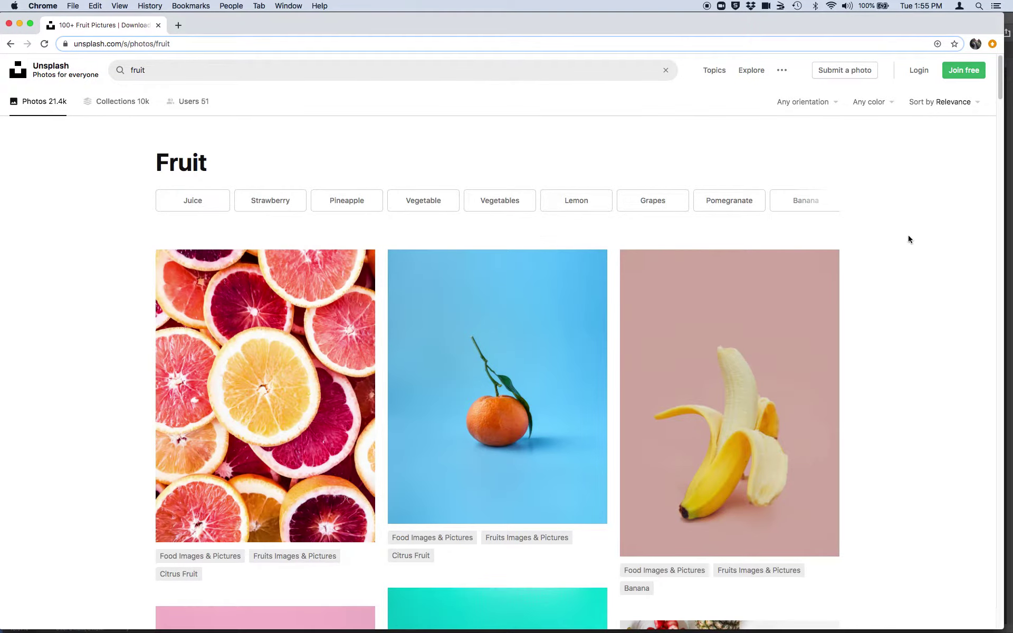
Scroll the fruit results down to the three red apples on a blue patterned cloth
{"action": "scroll", "coordinate": [919, 300], "scroll_direction": "down", "scroll_amount": 10}
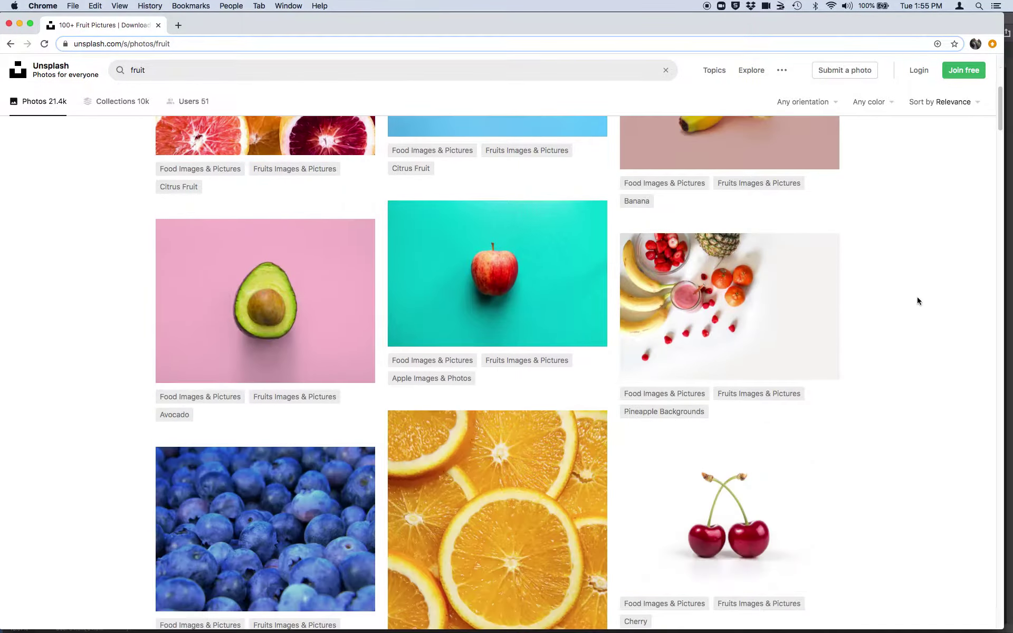
{"action": "scroll", "coordinate": [917, 301], "scroll_direction": "down", "scroll_amount": 12}
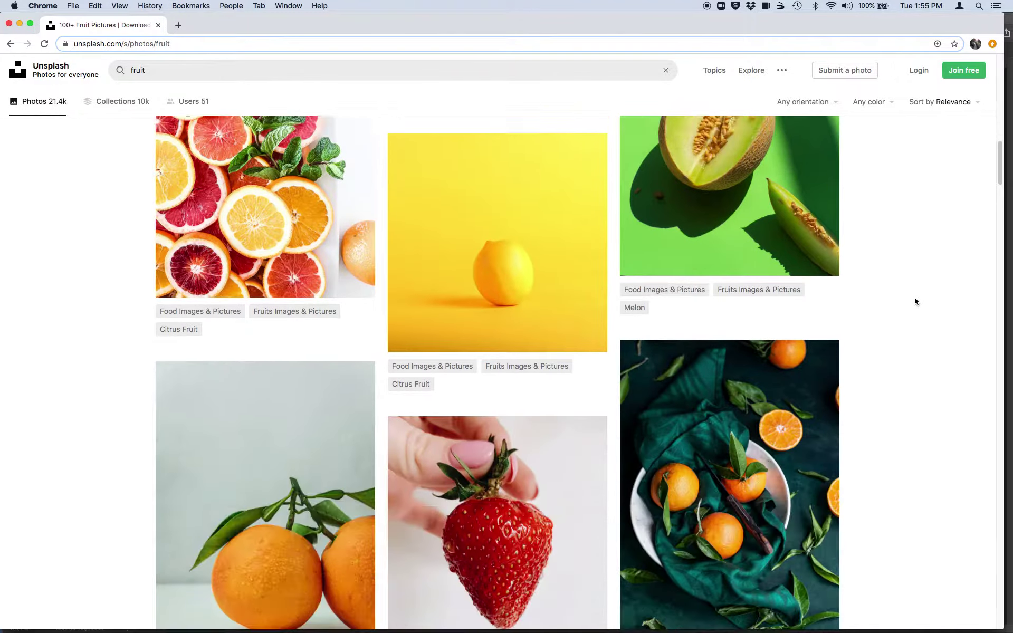
{"action": "scroll", "coordinate": [914, 301], "scroll_direction": "down", "scroll_amount": 13}
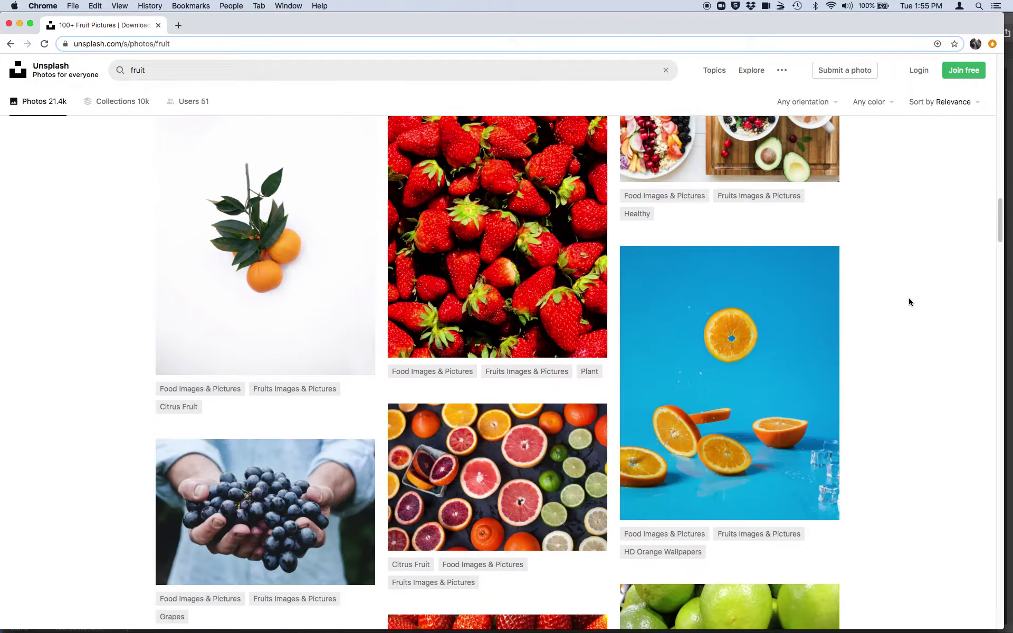
{"action": "scroll", "coordinate": [907, 302], "scroll_direction": "down", "scroll_amount": 12}
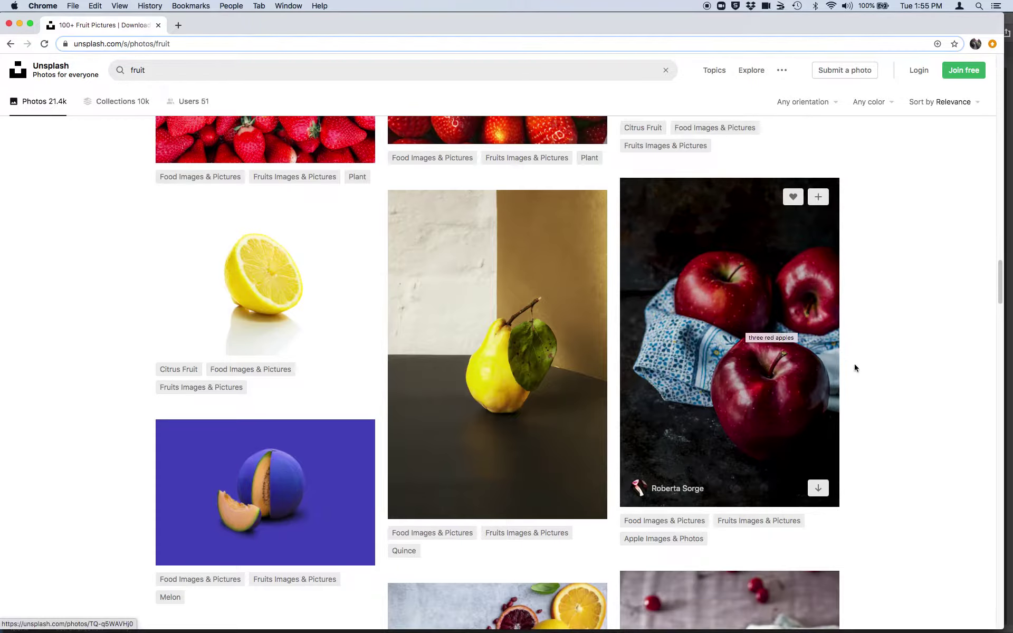
{"action": "mouse_move", "coordinate": [820, 491]}
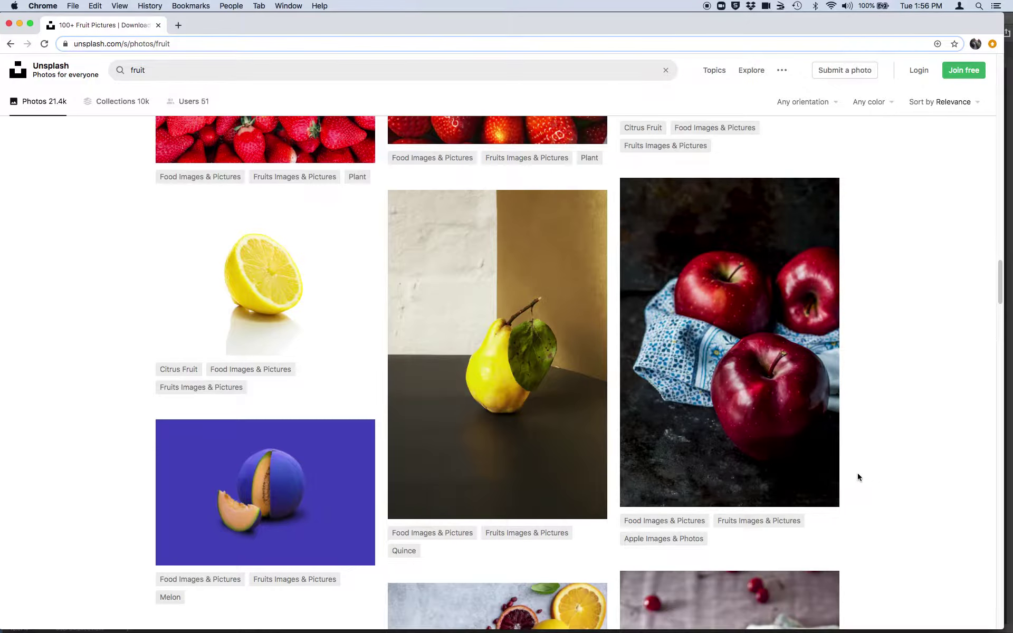
{"action": "mouse_move", "coordinate": [469, 630]}
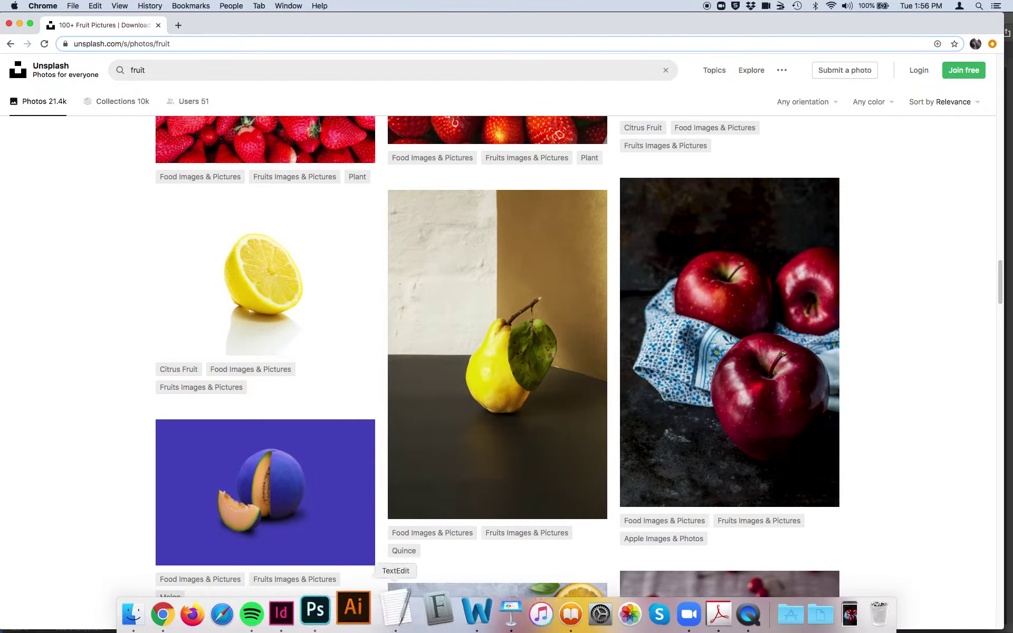
Switch to Photoshop, where the downloaded apples photo is open
{"action": "left_click", "coordinate": [335, 624]}
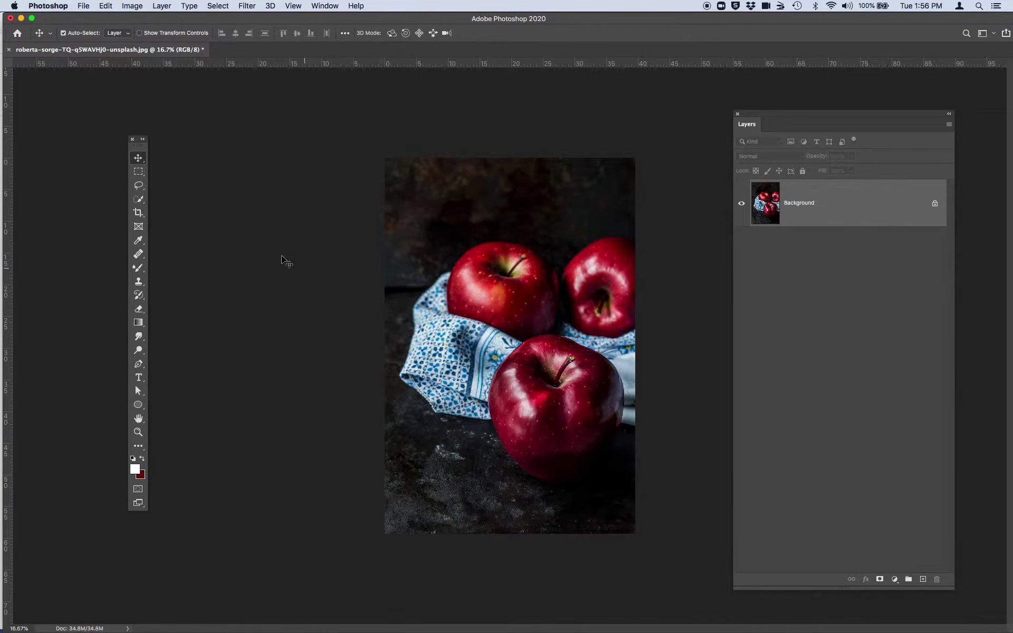
Resize the image to 1000 px wide so the height becomes 1500 px
{"action": "left_click", "coordinate": [130, 5]}
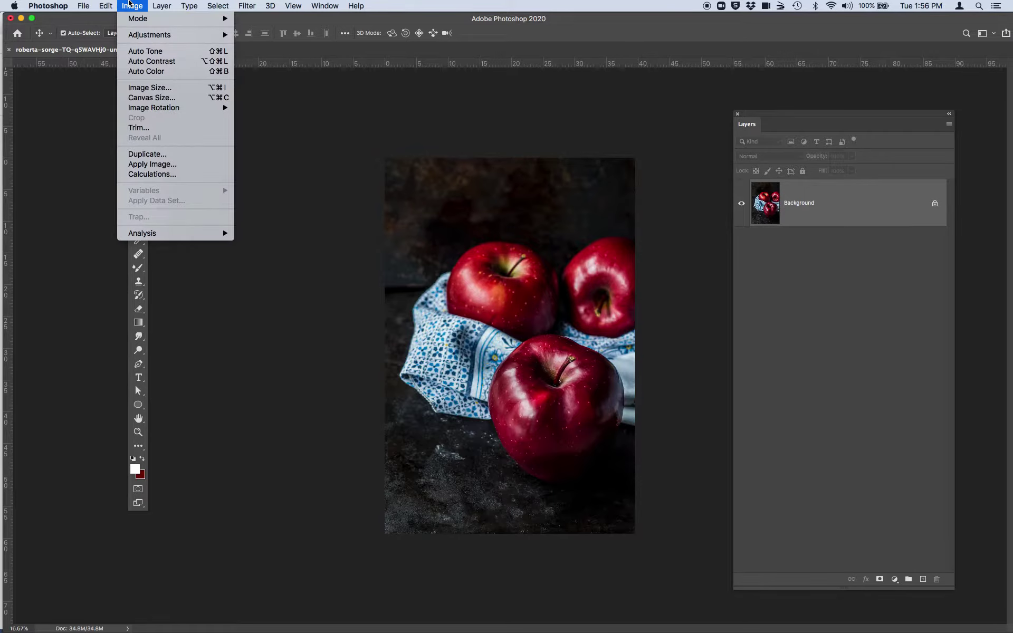
{"action": "left_click", "coordinate": [142, 92]}
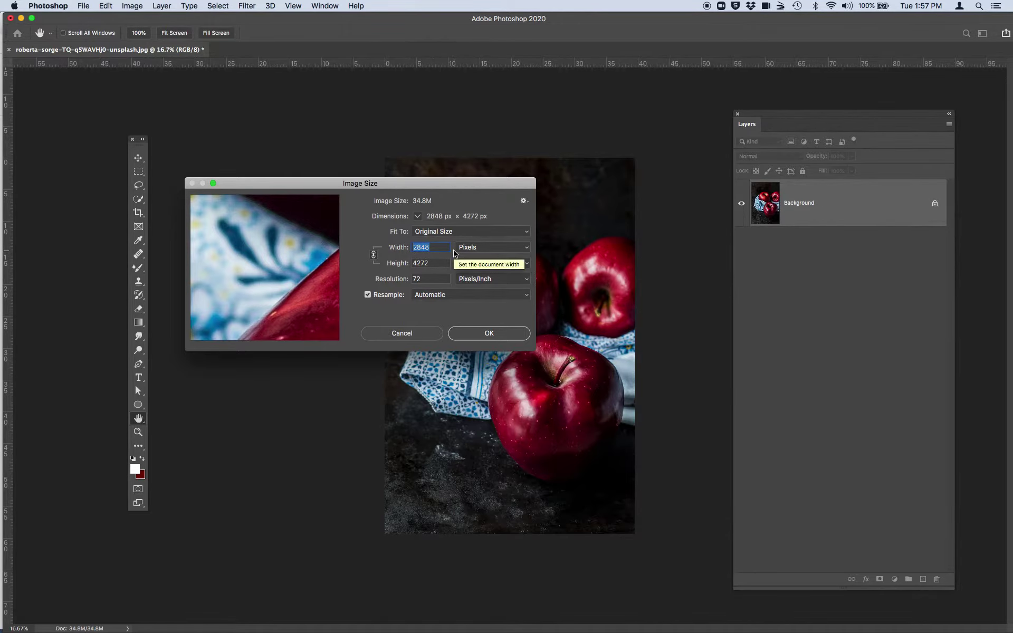
{"action": "type", "text": "1000"}
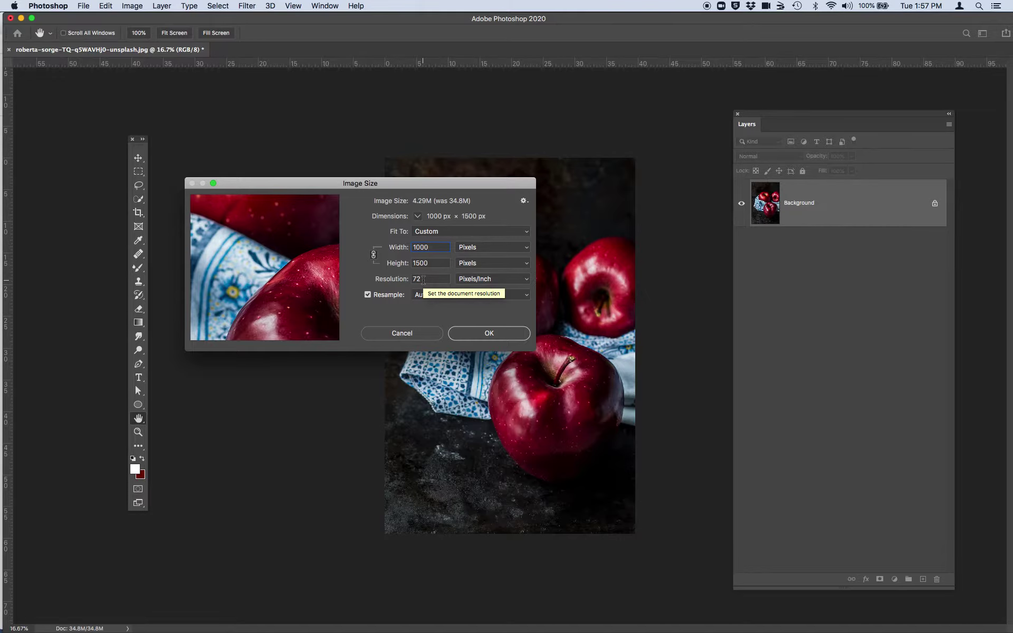
{"action": "left_click", "coordinate": [492, 337]}
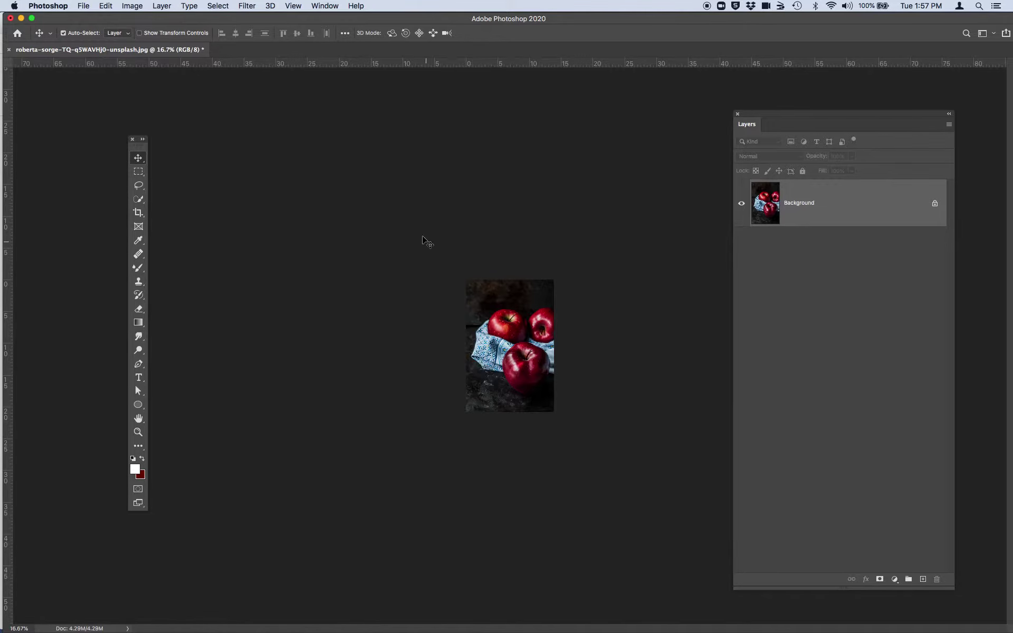
View the photo at 100%, pan over the apples, then zoom out to 66.7%
{"action": "left_click", "coordinate": [293, 5]}
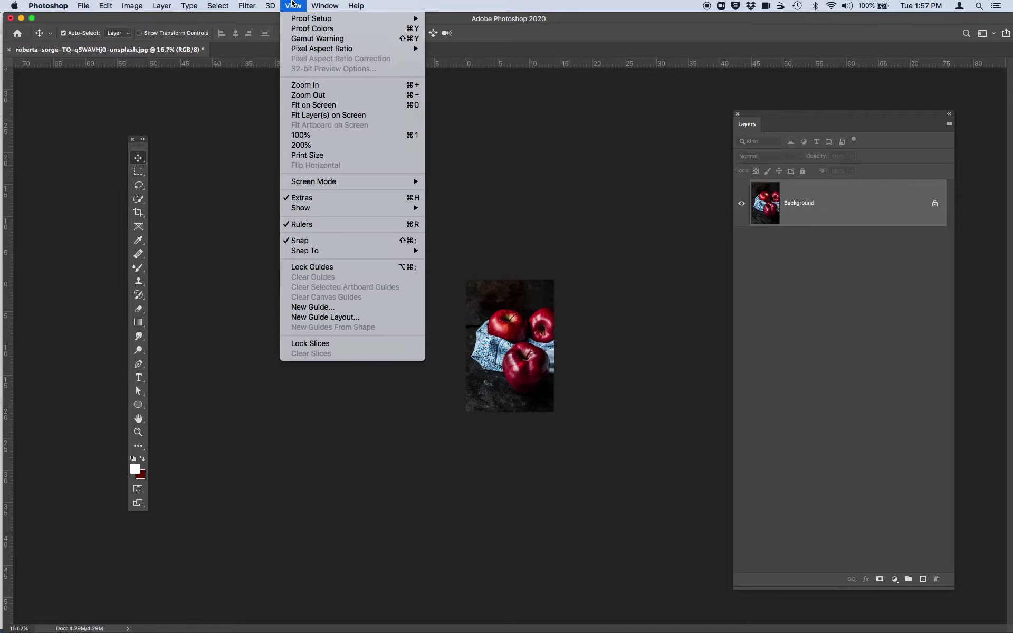
{"action": "left_click", "coordinate": [310, 136]}
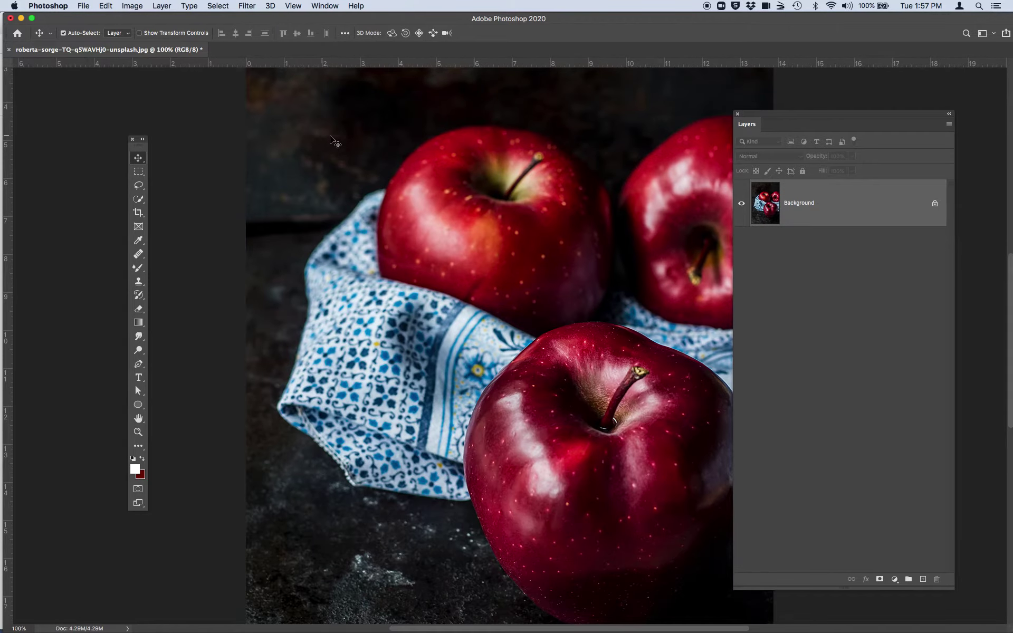
{"action": "left_click_drag", "start_coordinate": [457, 237], "coordinate": [412, 266]}
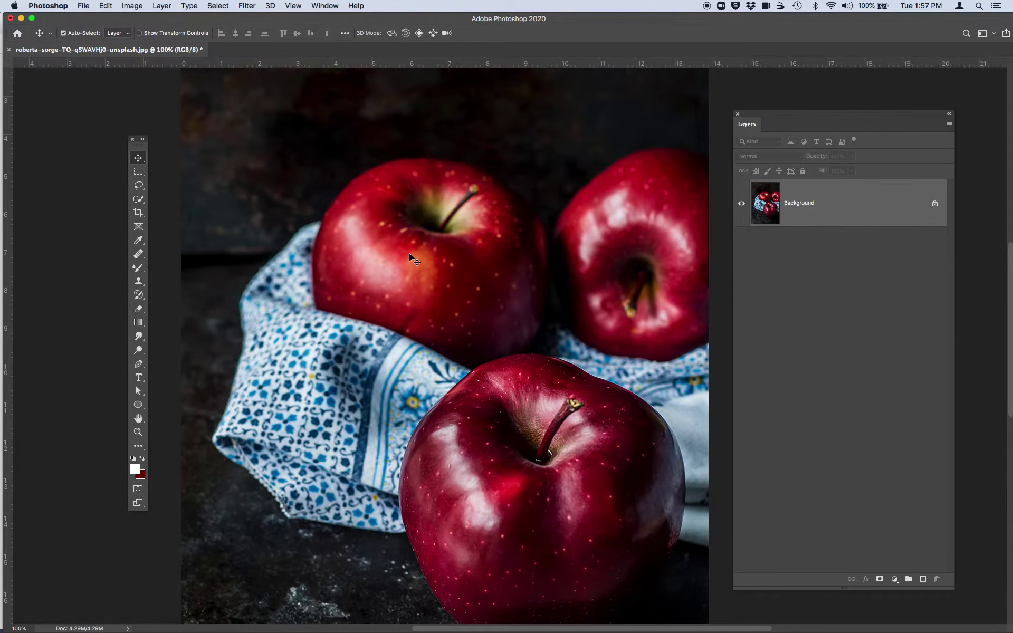
{"action": "key", "text": "super+minus"}
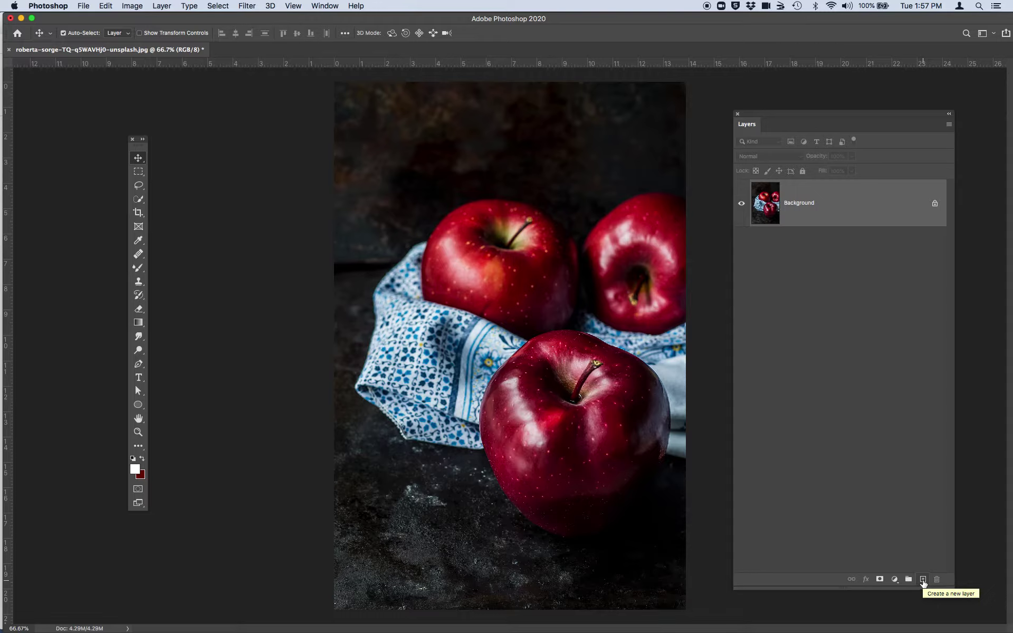
Add five new empty layers above the Background photo
{"action": "left_click", "coordinate": [923, 580]}
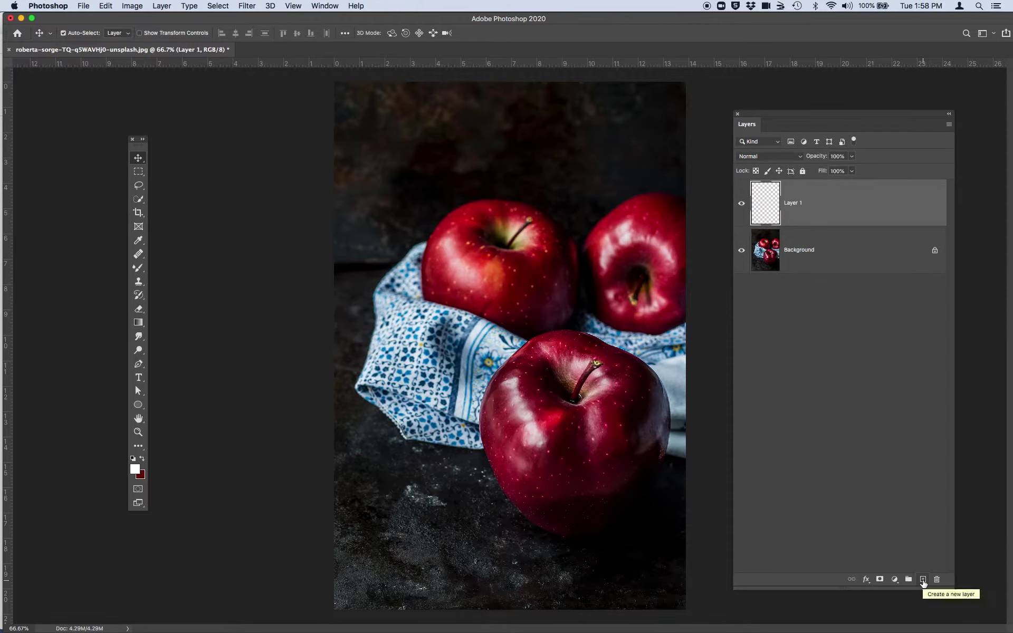
{"action": "left_click", "coordinate": [922, 580]}
{"action": "left_click", "coordinate": [922, 580]}
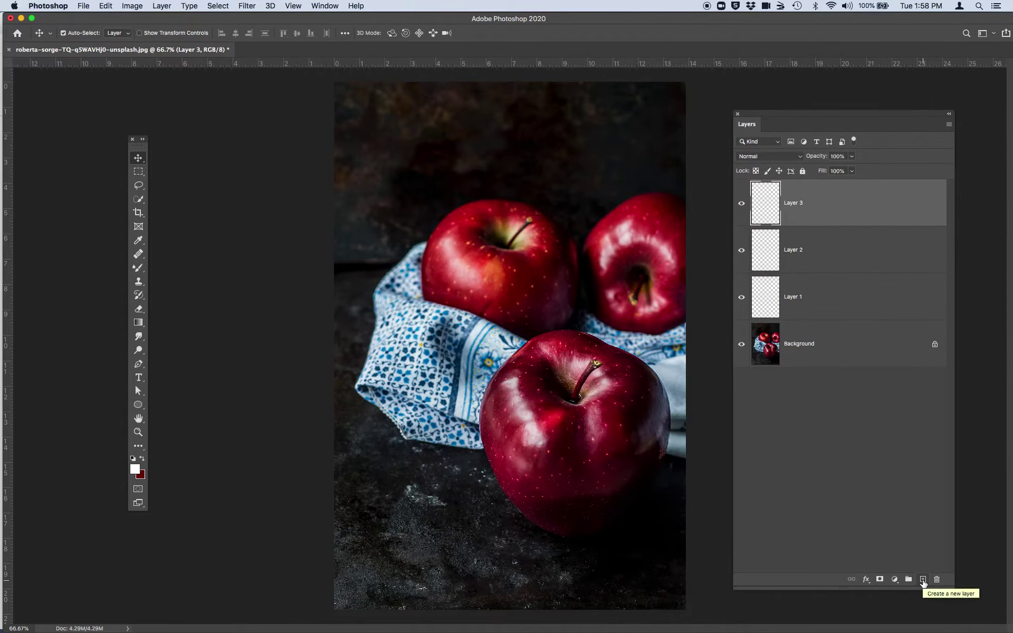
{"action": "left_click", "coordinate": [923, 580]}
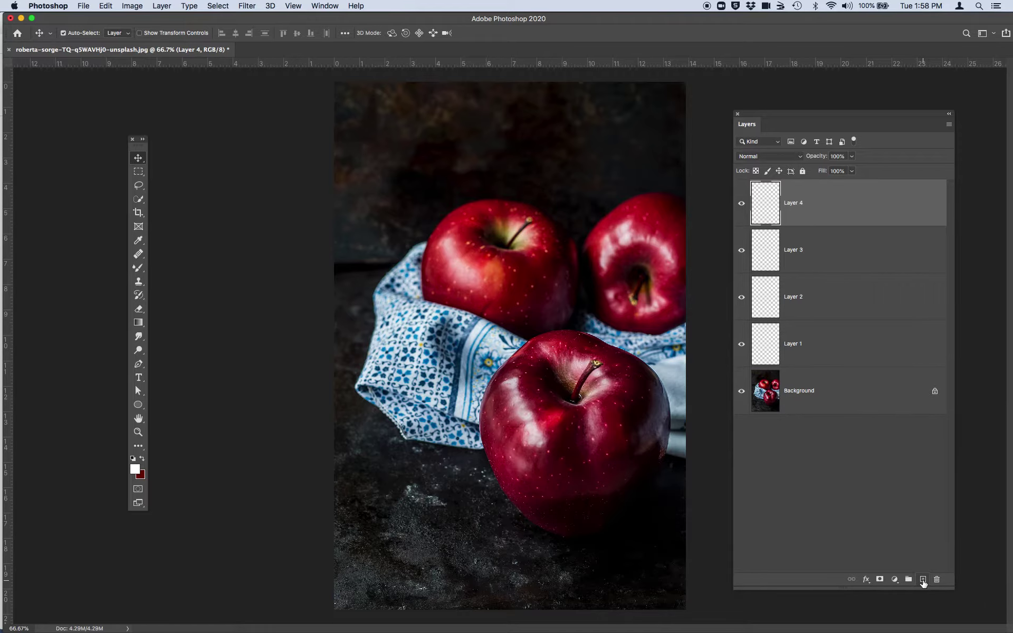
{"action": "left_click", "coordinate": [922, 579]}
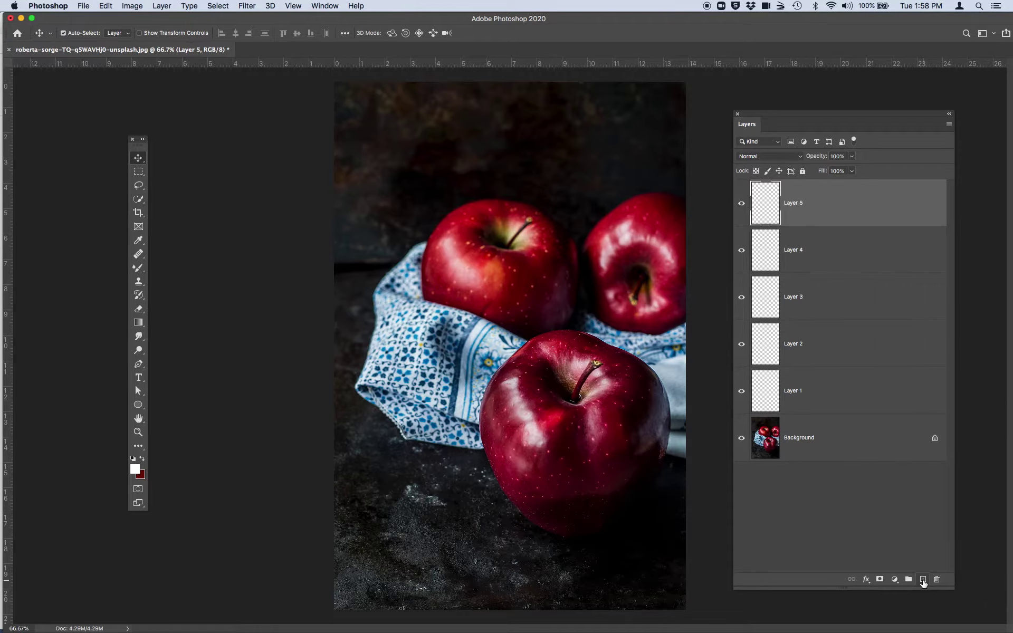
Rename the new layers Apple 1, Apple 2, Apple 3, napkin and Background
{"action": "double_click", "coordinate": [797, 395]}
{"action": "type", "text": "Apple"}
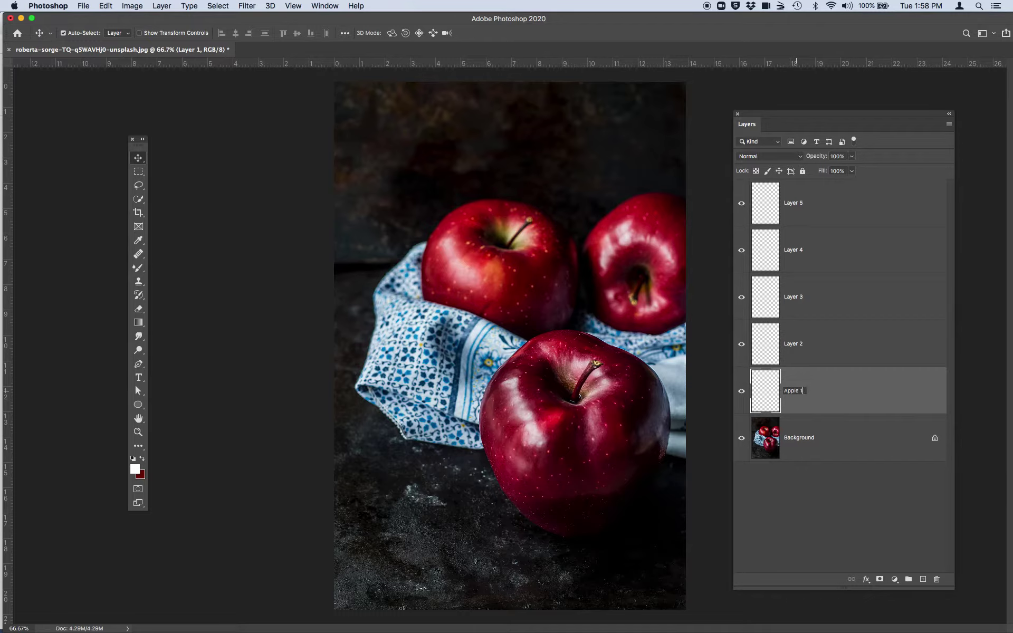
{"action": "double_click", "coordinate": [790, 344]}
{"action": "type", "text": "A"}
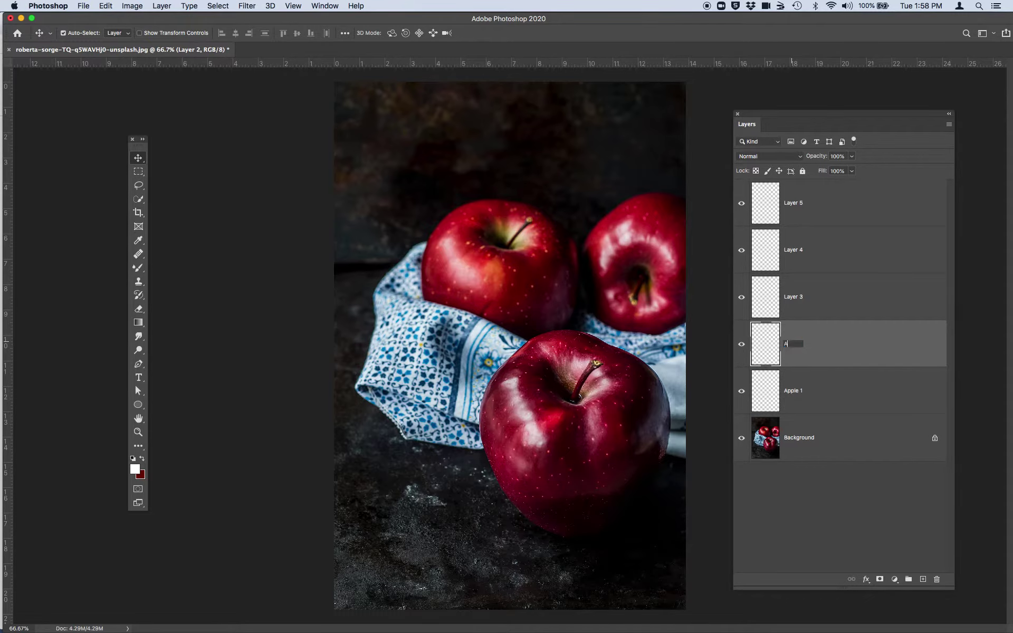
{"action": "type", "text": "pple 2"}
{"action": "double_click", "coordinate": [800, 296]}
{"action": "type", "text": "Appl"}
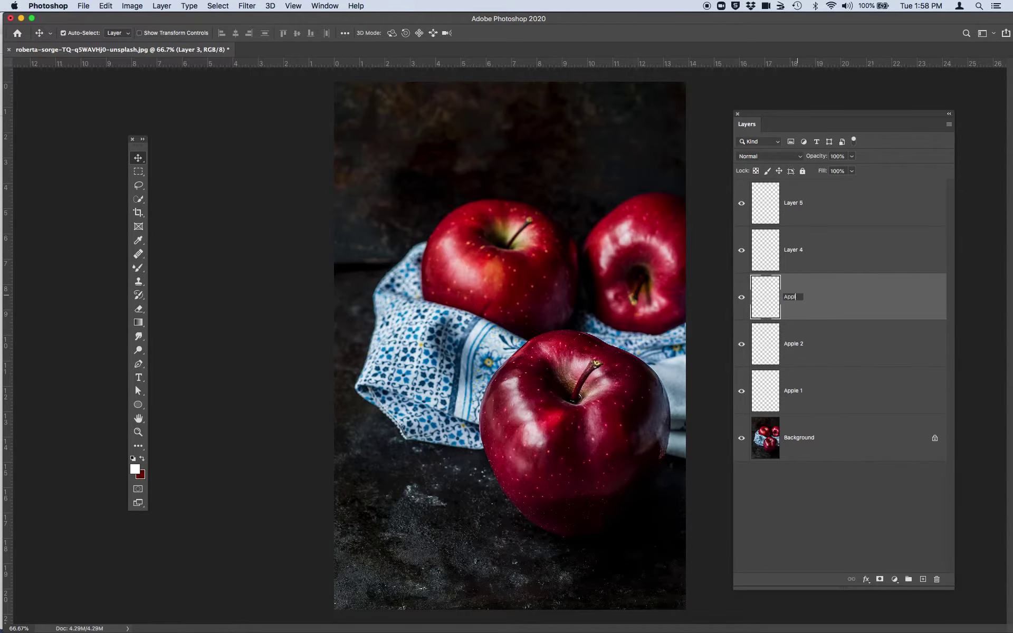
{"action": "type", "text": "e 3"}
{"action": "double_click", "coordinate": [797, 251]}
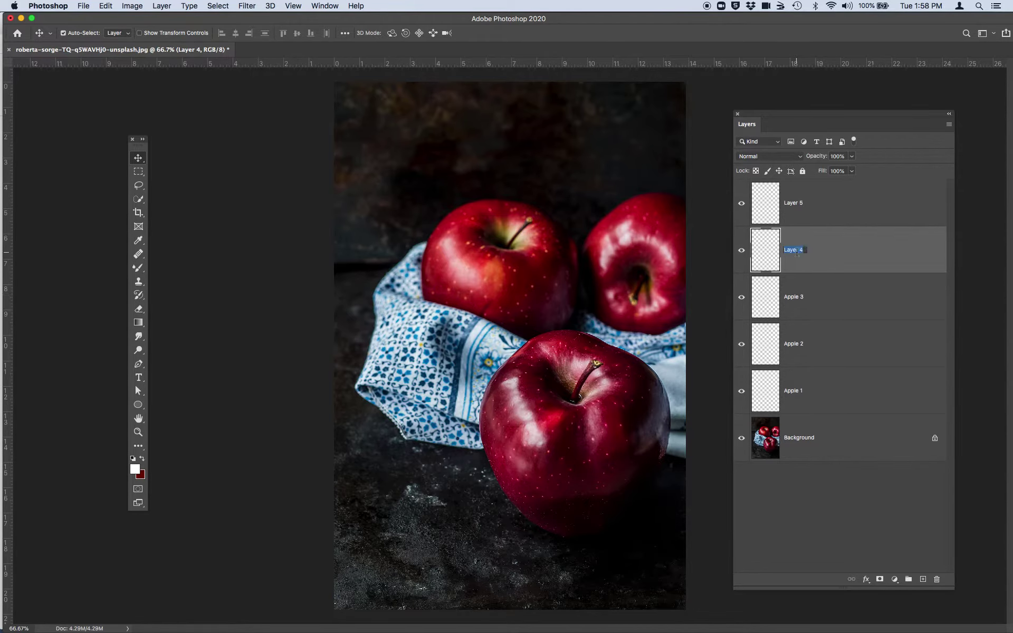
{"action": "type", "text": "napkin"}
{"action": "double_click", "coordinate": [797, 202]}
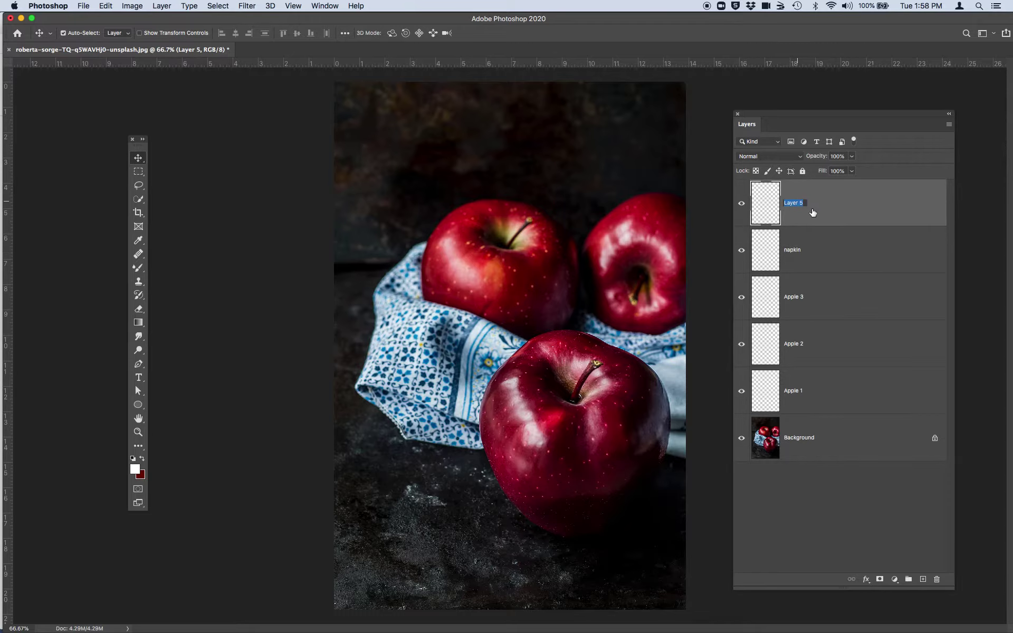
{"action": "type", "text": "Background"}
Pick the Mixer Brush on the Apple 1 layer with Very Wet, Heavy Mix
{"action": "left_click", "coordinate": [139, 269]}
{"action": "left_click", "coordinate": [821, 396]}
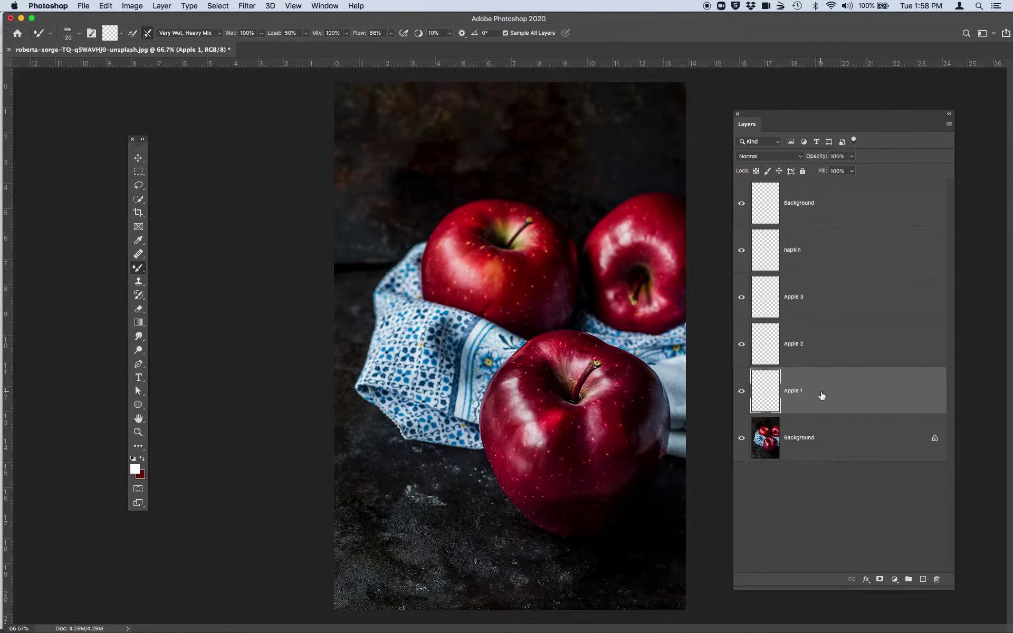
{"action": "left_click", "coordinate": [148, 36]}
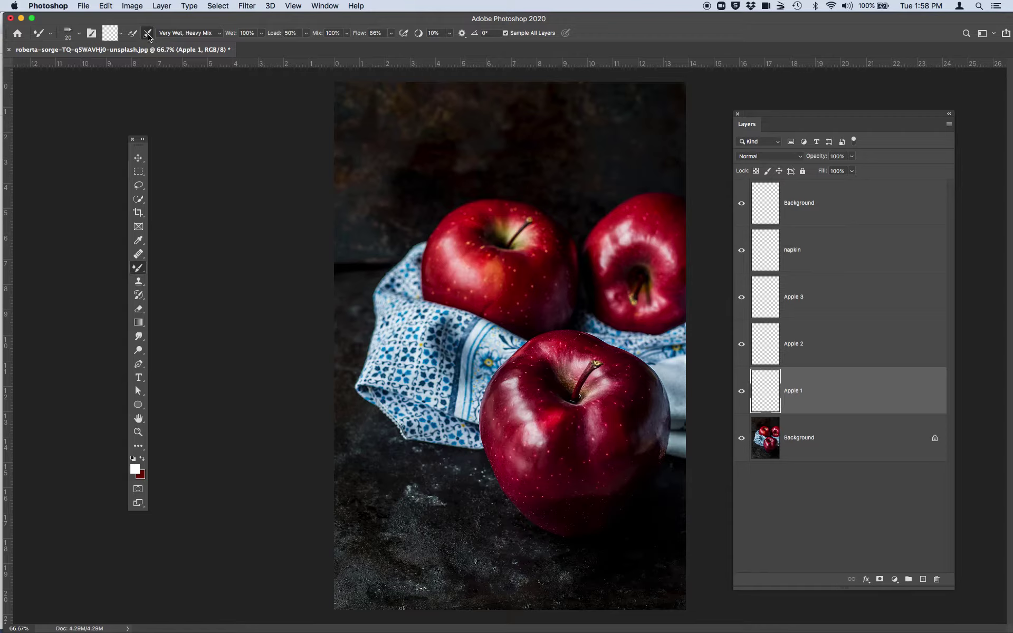
{"action": "left_click", "coordinate": [200, 33]}
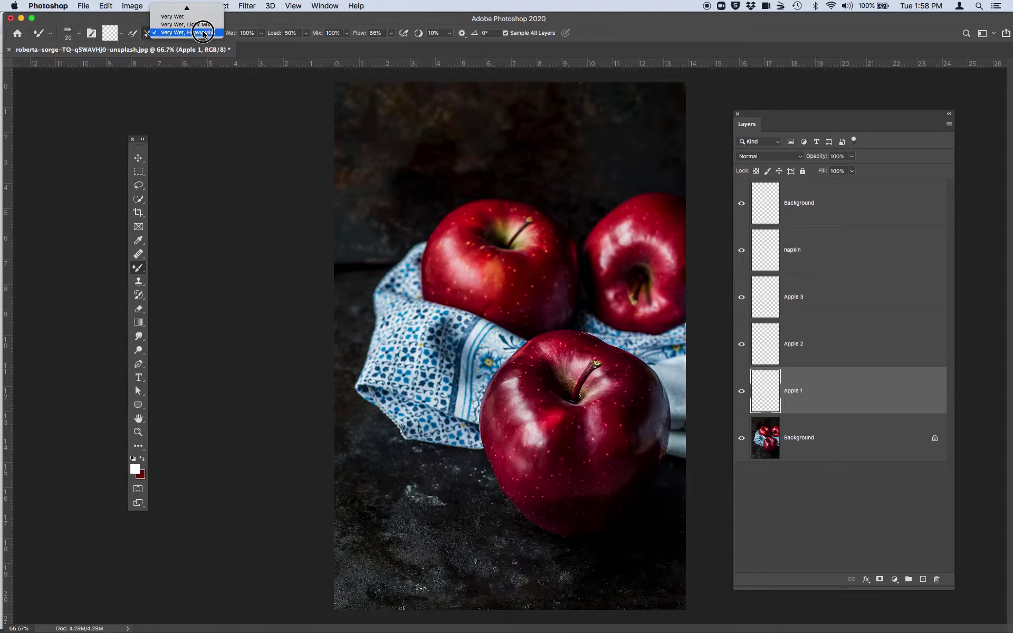
{"action": "left_click", "coordinate": [206, 34]}
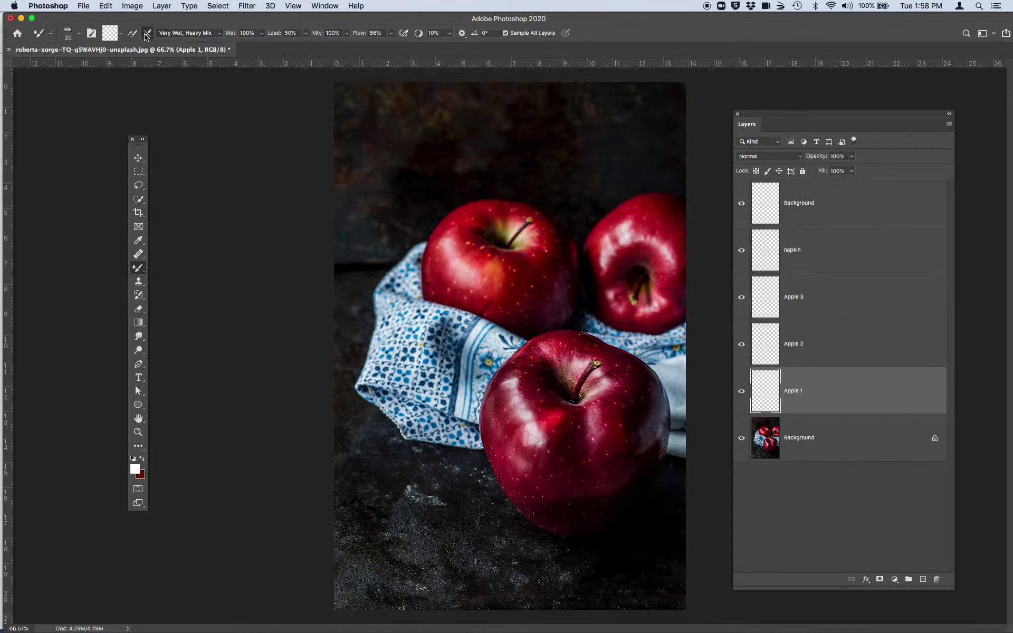
Choose the Round Watercolor brush tip, keeping Very Wet, Heavy Mix
{"action": "left_click", "coordinate": [79, 36]}
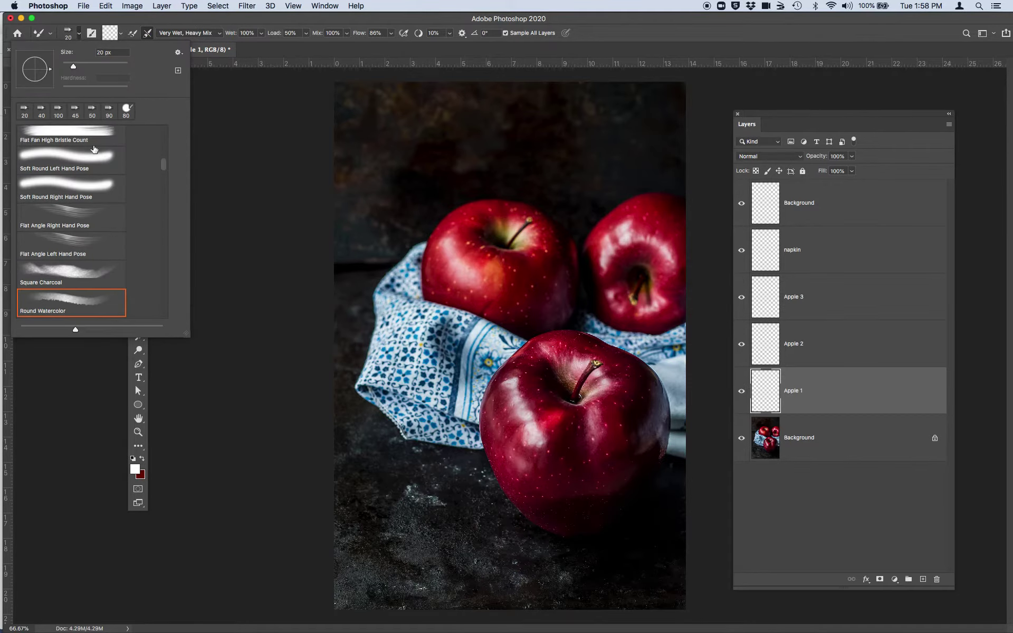
{"action": "scroll", "coordinate": [76, 300], "scroll_direction": "down", "scroll_amount": 3}
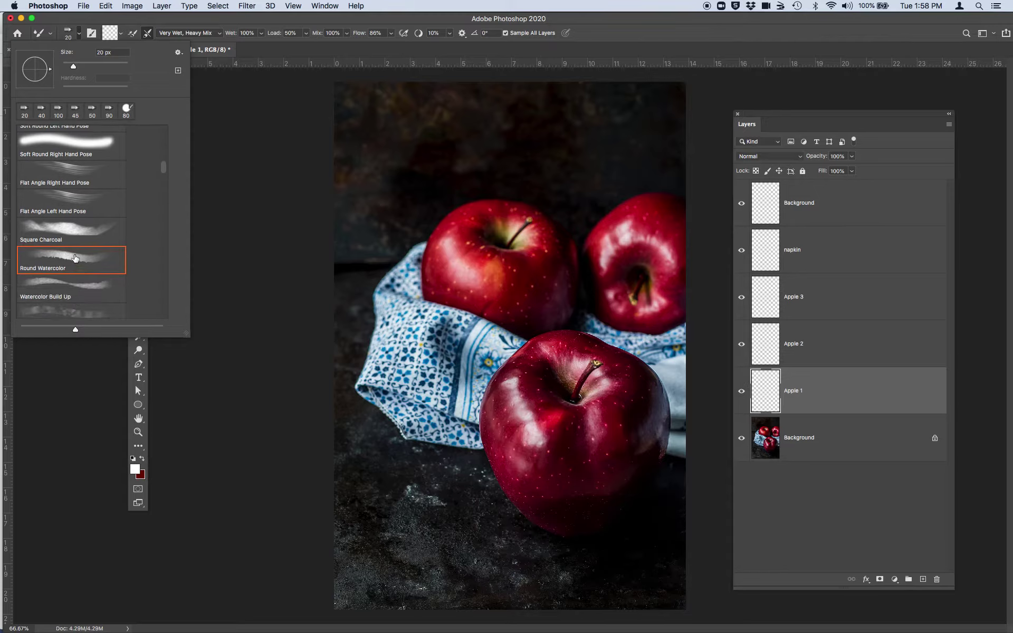
{"action": "left_click", "coordinate": [73, 256]}
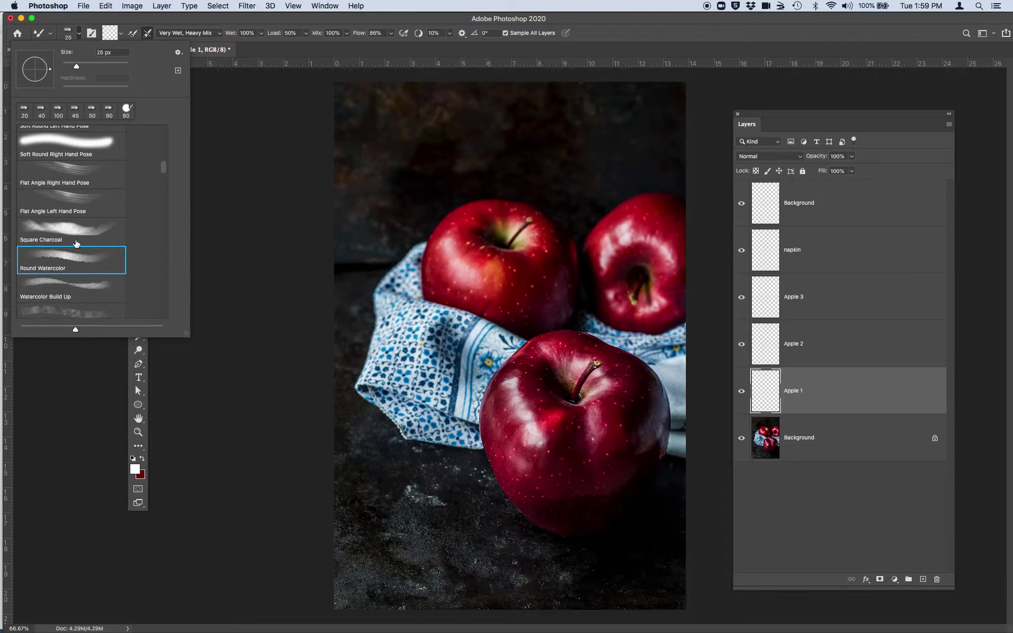
{"action": "left_click", "coordinate": [200, 37]}
{"action": "left_click", "coordinate": [254, 40]}
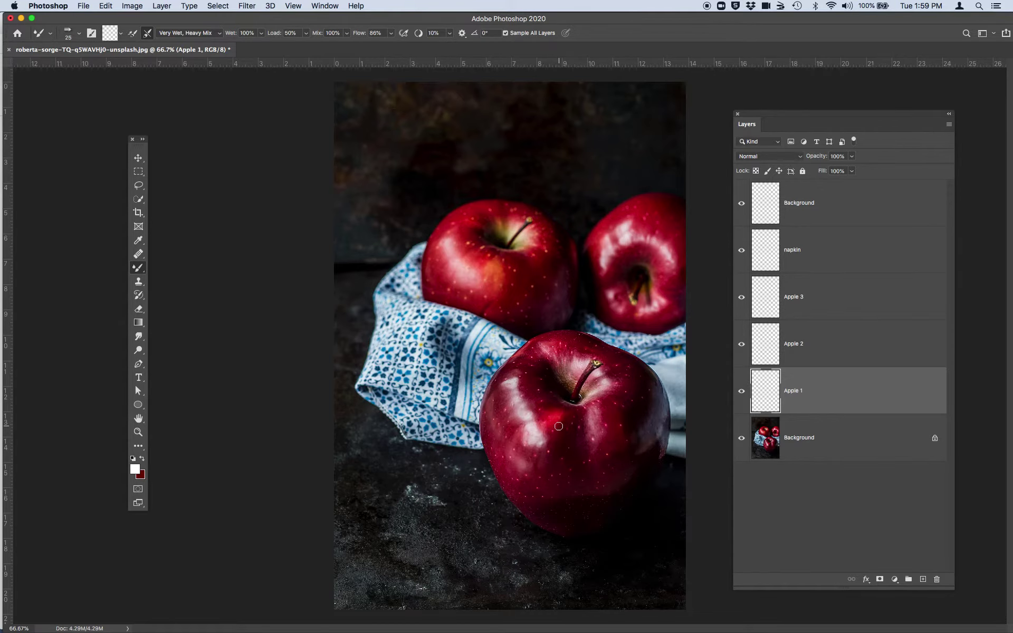
Smear the front apple's highlight at brush size 80, then streak its centre at size 35
{"action": "key", "text": "bracketright"}
{"action": "key", "text": "bracketright"}
{"action": "key", "text": "bracketright"}
{"action": "key", "text": "bracketright"}
{"action": "key", "text": "bracketright"}
{"action": "key", "text": "bracketright"}
{"action": "key", "text": "bracketright"}
{"action": "key", "text": "bracketright"}
{"action": "key", "text": "bracketleft"}
{"action": "key", "text": "bracketleft"}
{"action": "key", "text": "bracketleft"}
{"action": "key", "text": "bracketleft"}
{"action": "key", "text": "bracketleft"}
{"action": "key", "text": "bracketleft"}
{"action": "key", "text": "bracketright"}
{"action": "key", "text": "bracketright"}
{"action": "key", "text": "bracketright"}
{"action": "key", "text": "bracketright"}
{"action": "mouse_move", "coordinate": [517, 407]}
{"action": "left_mouse_down"}
{"action": "mouse_move", "coordinate": [507, 472]}
{"action": "mouse_move", "coordinate": [516, 456]}
{"action": "mouse_move", "coordinate": [533, 493]}
{"action": "mouse_move", "coordinate": [547, 419]}
{"action": "mouse_move", "coordinate": [526, 437]}
{"action": "mouse_move", "coordinate": [532, 489]}
{"action": "mouse_move", "coordinate": [482, 369]}
{"action": "mouse_move", "coordinate": [506, 387]}
{"action": "mouse_move", "coordinate": [495, 423]}
{"action": "mouse_move", "coordinate": [514, 478]}
{"action": "mouse_move", "coordinate": [570, 517]}
{"action": "mouse_move", "coordinate": [557, 418]}
{"action": "mouse_move", "coordinate": [555, 475]}
{"action": "mouse_move", "coordinate": [568, 500]}
{"action": "mouse_move", "coordinate": [587, 471]}
{"action": "mouse_move", "coordinate": [586, 507]}
{"action": "mouse_move", "coordinate": [616, 460]}
{"action": "mouse_move", "coordinate": [614, 499]}
{"action": "mouse_move", "coordinate": [629, 411]}
{"action": "mouse_move", "coordinate": [638, 459]}
{"action": "mouse_move", "coordinate": [624, 495]}
{"action": "mouse_move", "coordinate": [565, 522]}
{"action": "mouse_move", "coordinate": [539, 510]}
{"action": "mouse_move", "coordinate": [638, 393]}
{"action": "mouse_move", "coordinate": [654, 423]}
{"action": "mouse_move", "coordinate": [651, 454]}
{"action": "mouse_move", "coordinate": [628, 482]}
{"action": "mouse_move", "coordinate": [520, 374]}
{"action": "mouse_move", "coordinate": [494, 439]}
{"action": "mouse_move", "coordinate": [540, 355]}
{"action": "mouse_move", "coordinate": [514, 378]}
{"action": "mouse_move", "coordinate": [499, 420]}
{"action": "mouse_move", "coordinate": [508, 439]}
{"action": "left_mouse_up"}
{"action": "key", "text": "bracketleft"}
{"action": "key", "text": "bracketleft"}
{"action": "key", "text": "bracketleft"}
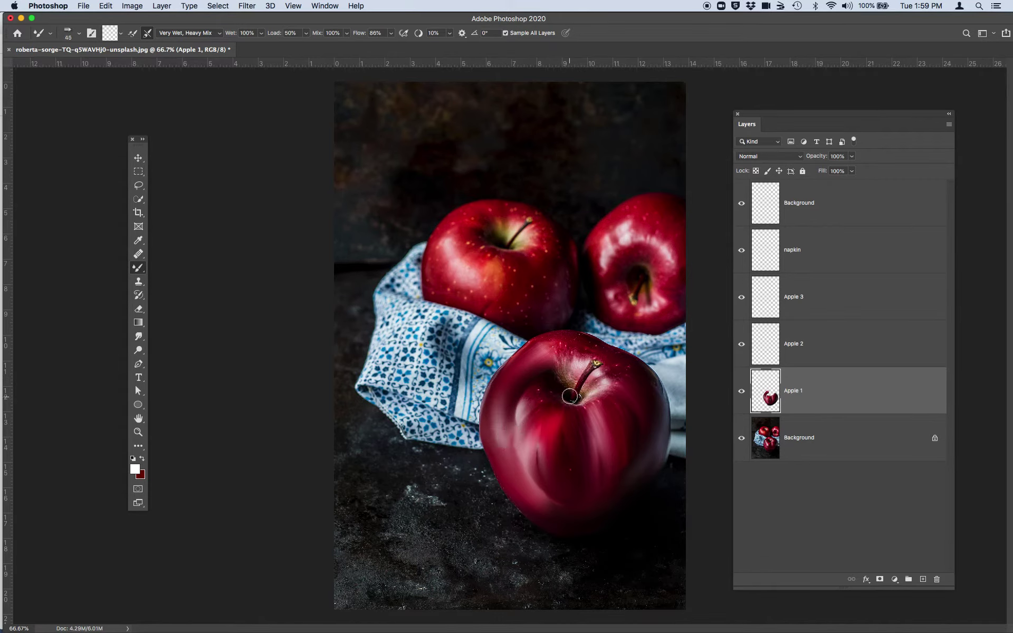
{"action": "mouse_move", "coordinate": [531, 405]}
{"action": "left_mouse_down"}
{"action": "mouse_move", "coordinate": [562, 407]}
{"action": "mouse_move", "coordinate": [566, 445]}
{"action": "mouse_move", "coordinate": [582, 438]}
{"action": "mouse_move", "coordinate": [596, 406]}
{"action": "mouse_move", "coordinate": [601, 443]}
{"action": "mouse_move", "coordinate": [580, 403]}
{"action": "mouse_move", "coordinate": [609, 425]}
{"action": "mouse_move", "coordinate": [593, 390]}
{"action": "mouse_move", "coordinate": [616, 384]}
{"action": "mouse_move", "coordinate": [617, 396]}
{"action": "mouse_move", "coordinate": [589, 387]}
{"action": "mouse_move", "coordinate": [638, 377]}
{"action": "mouse_move", "coordinate": [598, 382]}
{"action": "mouse_move", "coordinate": [609, 372]}
{"action": "mouse_move", "coordinate": [650, 382]}
{"action": "mouse_move", "coordinate": [666, 399]}
{"action": "mouse_move", "coordinate": [673, 456]}
{"action": "mouse_move", "coordinate": [633, 367]}
{"action": "mouse_move", "coordinate": [608, 352]}
{"action": "mouse_move", "coordinate": [537, 349]}
{"action": "mouse_move", "coordinate": [575, 337]}
{"action": "mouse_move", "coordinate": [614, 350]}
{"action": "mouse_move", "coordinate": [644, 384]}
{"action": "mouse_move", "coordinate": [589, 403]}
{"action": "mouse_move", "coordinate": [564, 379]}
{"action": "mouse_move", "coordinate": [567, 402]}
{"action": "mouse_move", "coordinate": [553, 364]}
{"action": "mouse_move", "coordinate": [559, 397]}
{"action": "mouse_move", "coordinate": [569, 359]}
{"action": "mouse_move", "coordinate": [563, 395]}
{"action": "mouse_move", "coordinate": [585, 352]}
{"action": "mouse_move", "coordinate": [563, 364]}
{"action": "mouse_move", "coordinate": [560, 387]}
{"action": "mouse_move", "coordinate": [535, 357]}
{"action": "mouse_move", "coordinate": [563, 394]}
{"action": "mouse_move", "coordinate": [526, 347]}
{"action": "mouse_move", "coordinate": [560, 392]}
{"action": "mouse_move", "coordinate": [581, 357]}
{"action": "mouse_move", "coordinate": [567, 399]}
{"action": "mouse_move", "coordinate": [583, 397]}
{"action": "mouse_move", "coordinate": [597, 375]}
{"action": "mouse_move", "coordinate": [605, 389]}
{"action": "mouse_move", "coordinate": [587, 403]}
{"action": "mouse_move", "coordinate": [619, 396]}
{"action": "mouse_move", "coordinate": [633, 415]}
{"action": "mouse_move", "coordinate": [578, 398]}
{"action": "mouse_move", "coordinate": [625, 411]}
{"action": "mouse_move", "coordinate": [624, 436]}
{"action": "mouse_move", "coordinate": [592, 405]}
{"action": "mouse_move", "coordinate": [584, 426]}
{"action": "mouse_move", "coordinate": [619, 367]}
{"action": "mouse_move", "coordinate": [592, 354]}
{"action": "mouse_move", "coordinate": [604, 383]}
{"action": "left_mouse_up"}
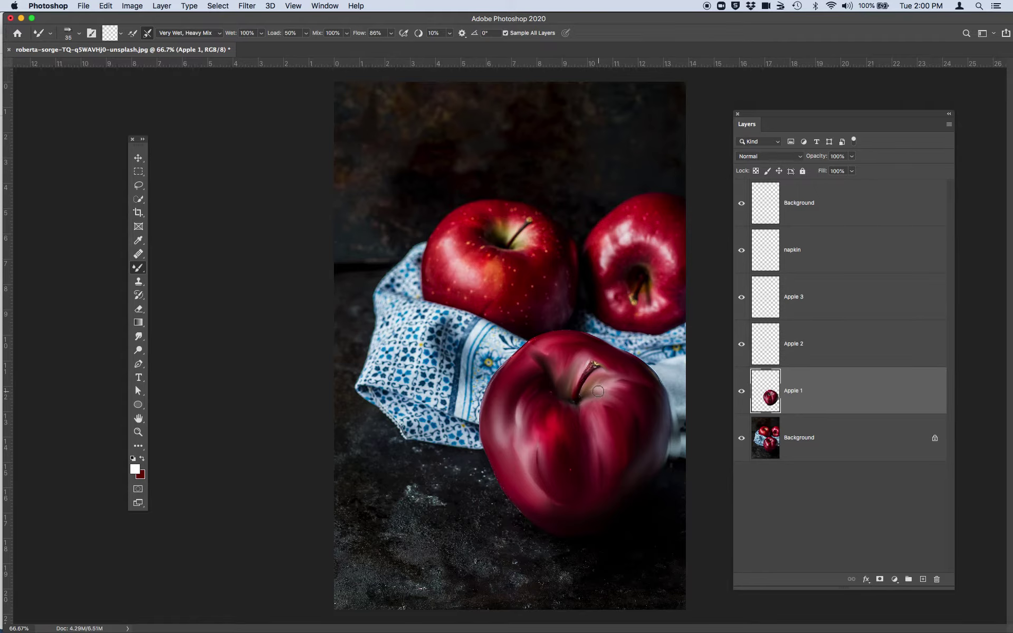
Try erasing a patch on the front apple, then undo it
{"action": "left_click", "coordinate": [141, 314]}
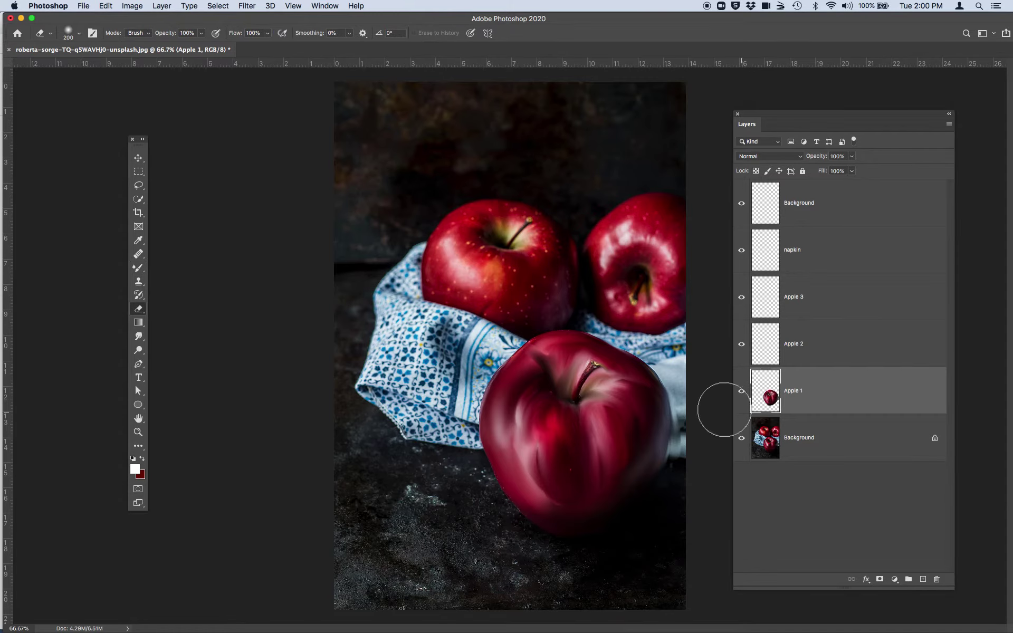
{"action": "left_click", "coordinate": [603, 459]}
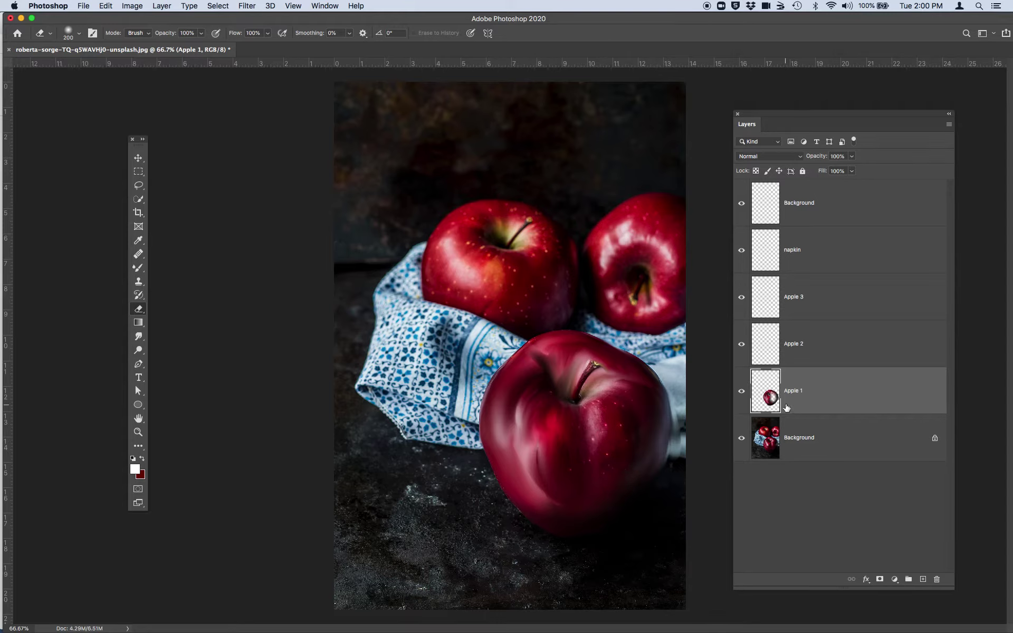
{"action": "key", "text": "super+z"}
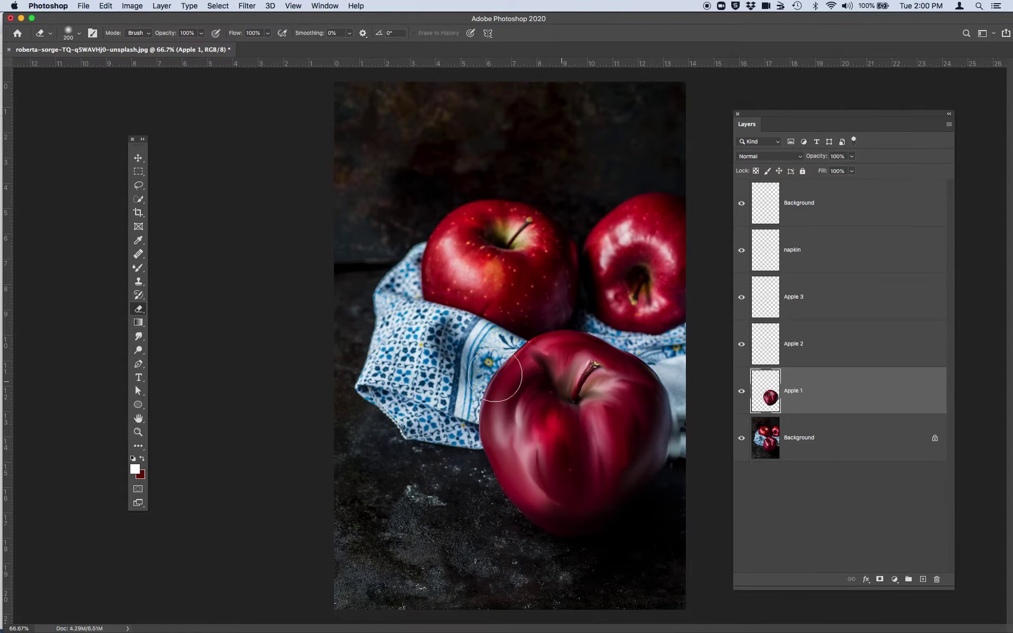
Smear the front apple's stem area and lower-left side with the Mixer Brush
{"action": "left_click", "coordinate": [138, 267]}
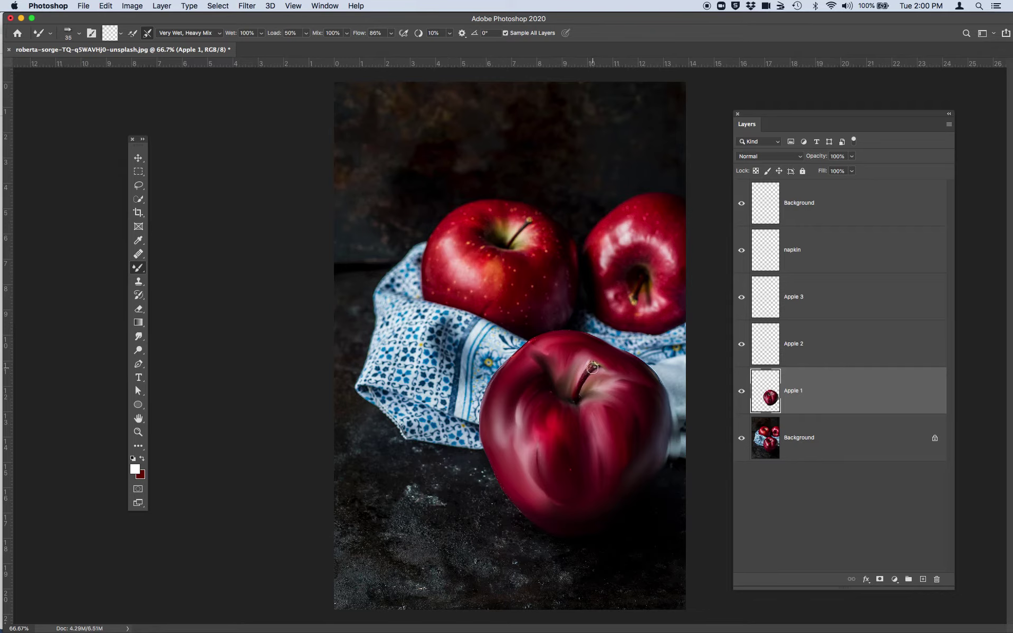
{"action": "mouse_move", "coordinate": [592, 366]}
{"action": "left_mouse_down"}
{"action": "mouse_move", "coordinate": [575, 400]}
{"action": "mouse_move", "coordinate": [598, 360]}
{"action": "mouse_move", "coordinate": [585, 389]}
{"action": "mouse_move", "coordinate": [584, 377]}
{"action": "mouse_move", "coordinate": [554, 411]}
{"action": "left_mouse_up"}
{"action": "mouse_move", "coordinate": [590, 471]}
{"action": "left_mouse_down"}
{"action": "mouse_move", "coordinate": [533, 454]}
{"action": "mouse_move", "coordinate": [548, 490]}
{"action": "mouse_move", "coordinate": [531, 445]}
{"action": "mouse_move", "coordinate": [553, 498]}
{"action": "left_mouse_up"}
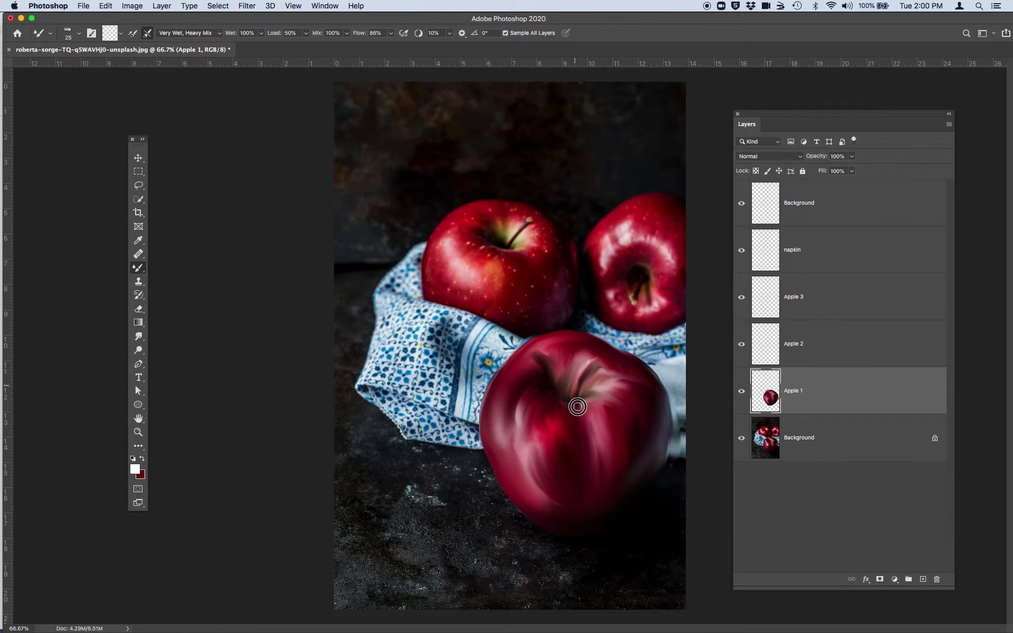
Hide the Background photo, blend the stem area down the centre, then show the photo again
{"action": "left_click", "coordinate": [741, 438]}
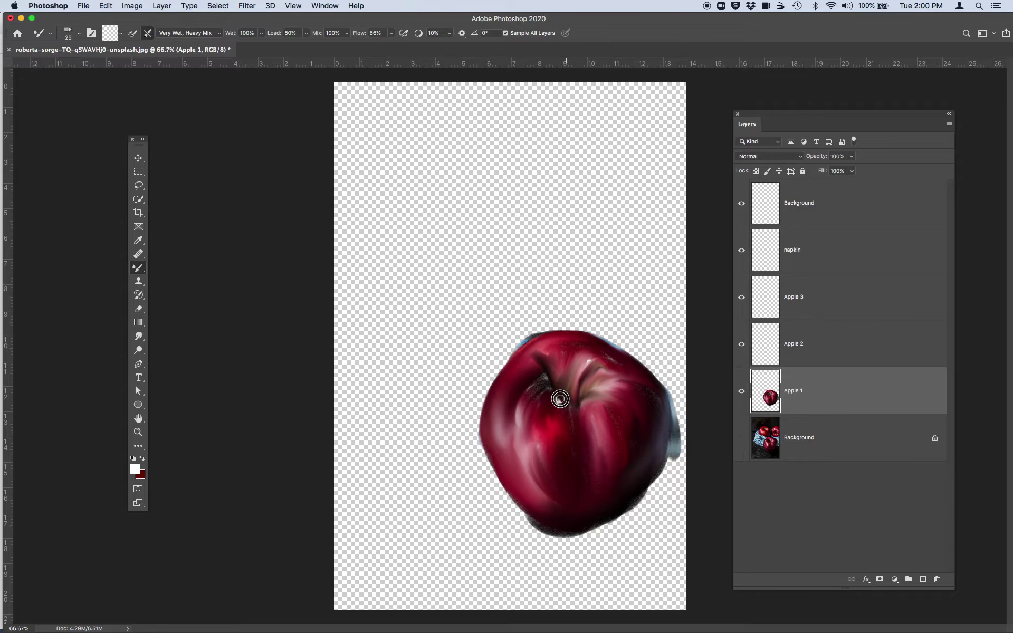
{"action": "mouse_move", "coordinate": [552, 376]}
{"action": "left_mouse_down"}
{"action": "mouse_move", "coordinate": [562, 413]}
{"action": "mouse_move", "coordinate": [574, 413]}
{"action": "mouse_move", "coordinate": [534, 472]}
{"action": "left_mouse_up"}
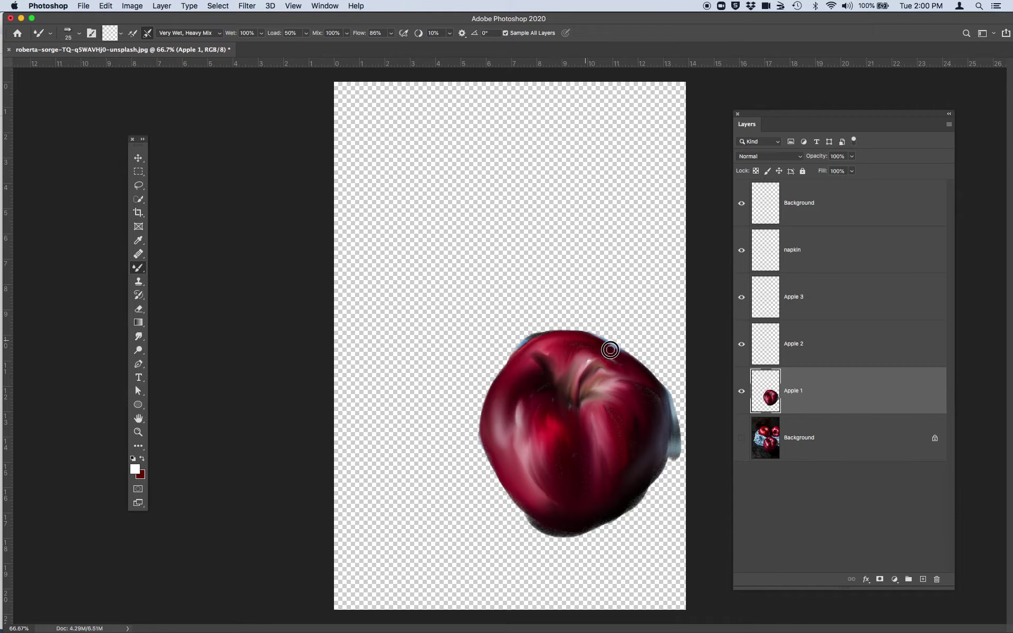
{"action": "mouse_move", "coordinate": [586, 365]}
{"action": "left_mouse_down"}
{"action": "mouse_move", "coordinate": [604, 379]}
{"action": "mouse_move", "coordinate": [568, 403]}
{"action": "mouse_move", "coordinate": [576, 422]}
{"action": "mouse_move", "coordinate": [596, 419]}
{"action": "mouse_move", "coordinate": [612, 450]}
{"action": "mouse_move", "coordinate": [610, 415]}
{"action": "mouse_move", "coordinate": [618, 457]}
{"action": "mouse_move", "coordinate": [602, 400]}
{"action": "mouse_move", "coordinate": [629, 469]}
{"action": "mouse_move", "coordinate": [612, 391]}
{"action": "mouse_move", "coordinate": [634, 465]}
{"action": "left_mouse_up"}
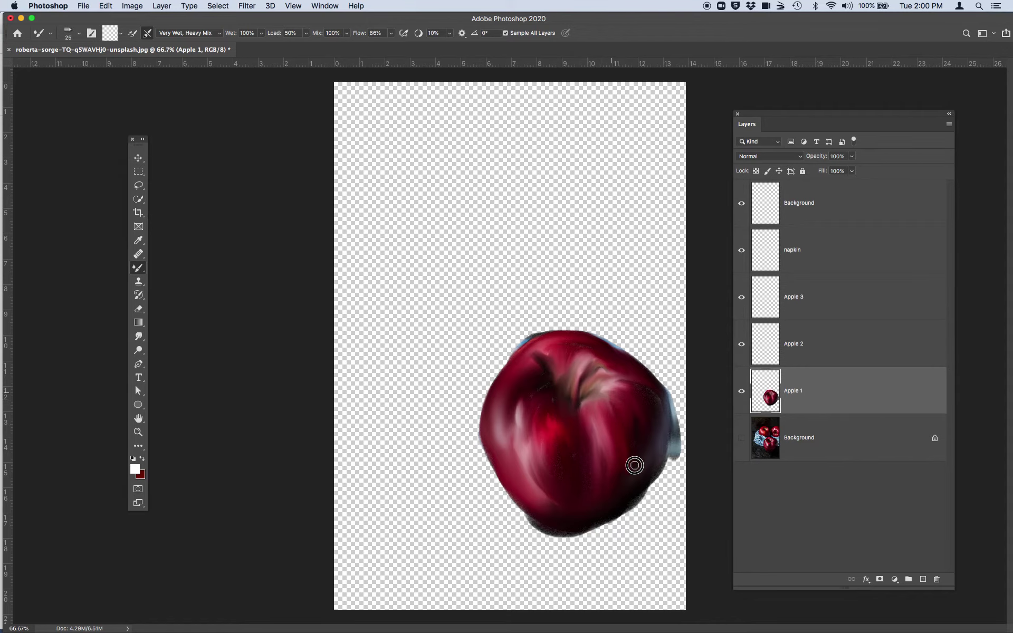
{"action": "left_click", "coordinate": [741, 438]}
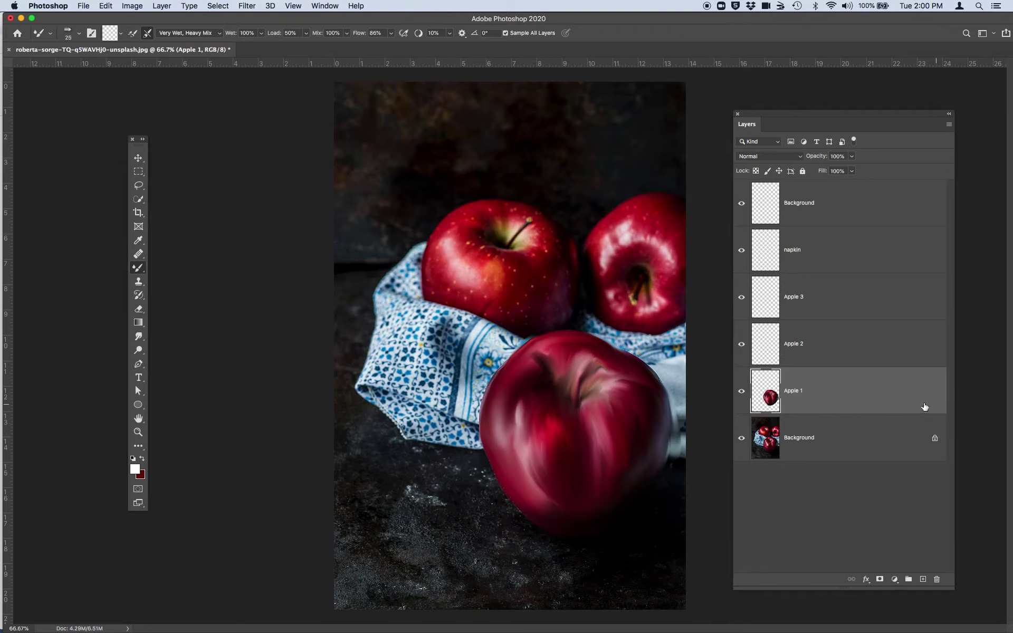
{"action": "left_click", "coordinate": [806, 349]}
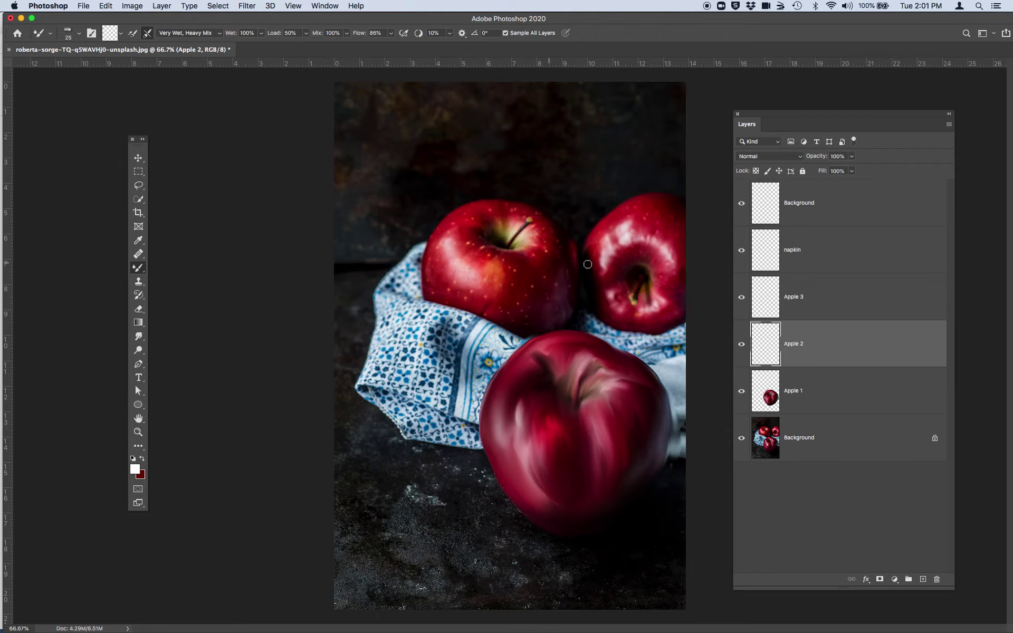
{"action": "left_click", "coordinate": [818, 305]}
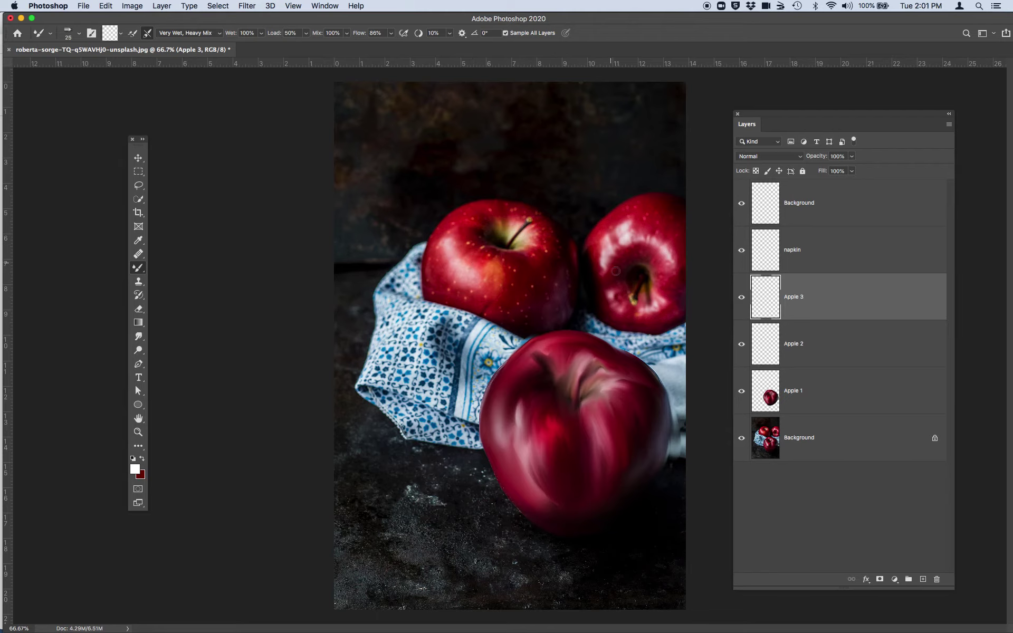
{"action": "left_click", "coordinate": [797, 258]}
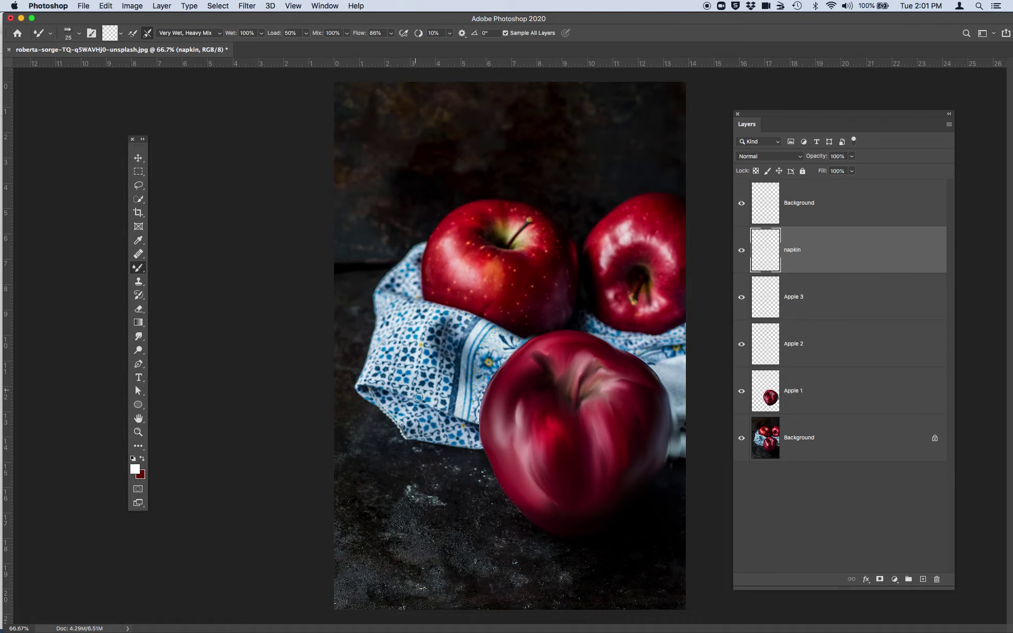
{"action": "left_click", "coordinate": [797, 213]}
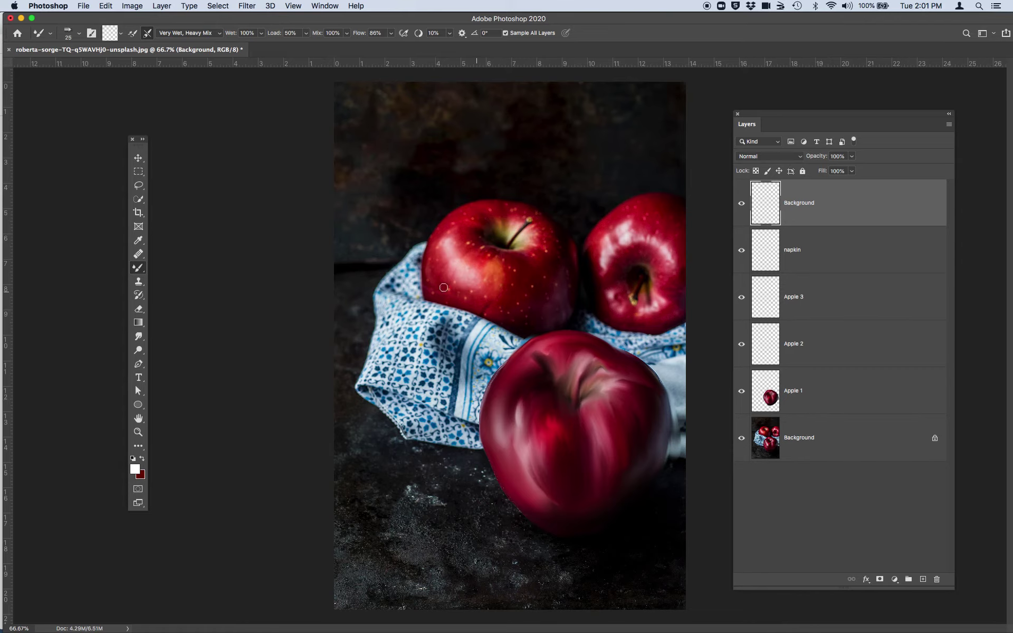
Open chan_nicole_food_example from Food Homework Example and hide its DELICIOUS APPLES layer
{"action": "key", "text": "super+o"}
{"action": "left_click", "coordinate": [474, 181]}
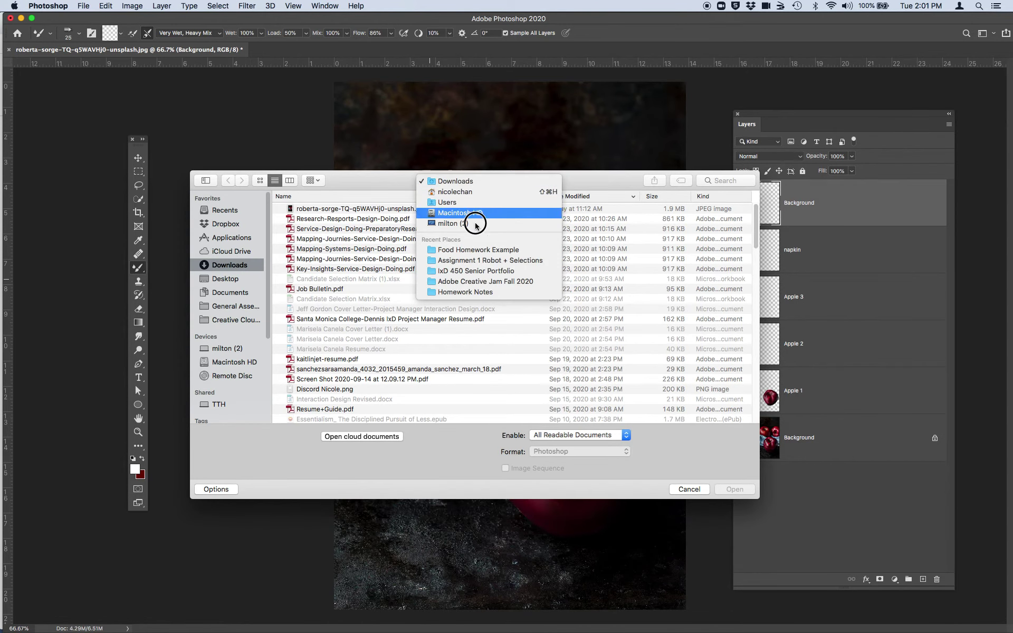
{"action": "left_click", "coordinate": [466, 251]}
{"action": "double_click", "coordinate": [341, 208]}
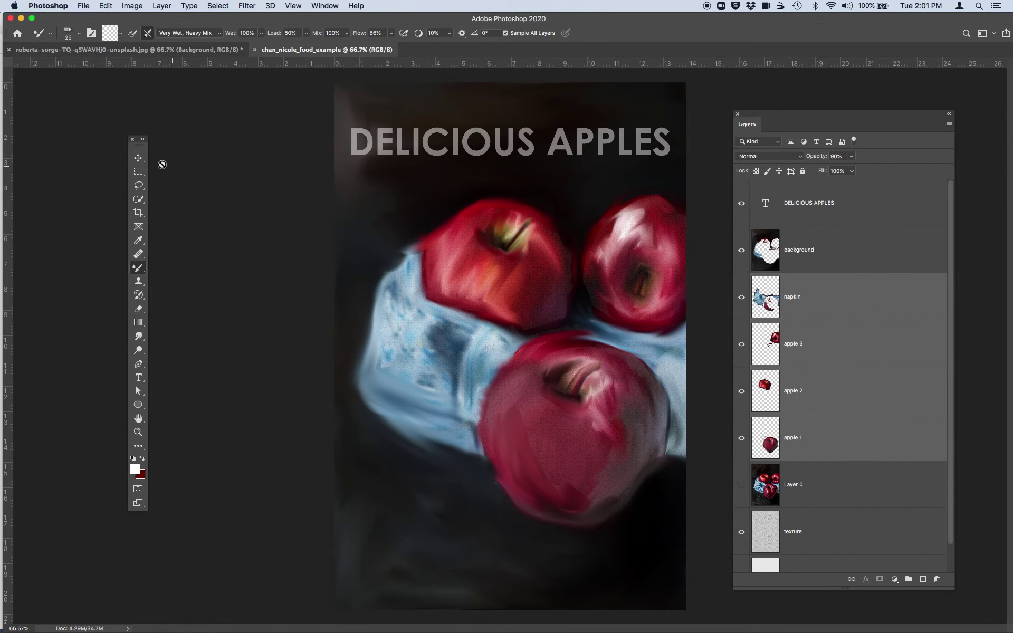
{"action": "left_click", "coordinate": [139, 159]}
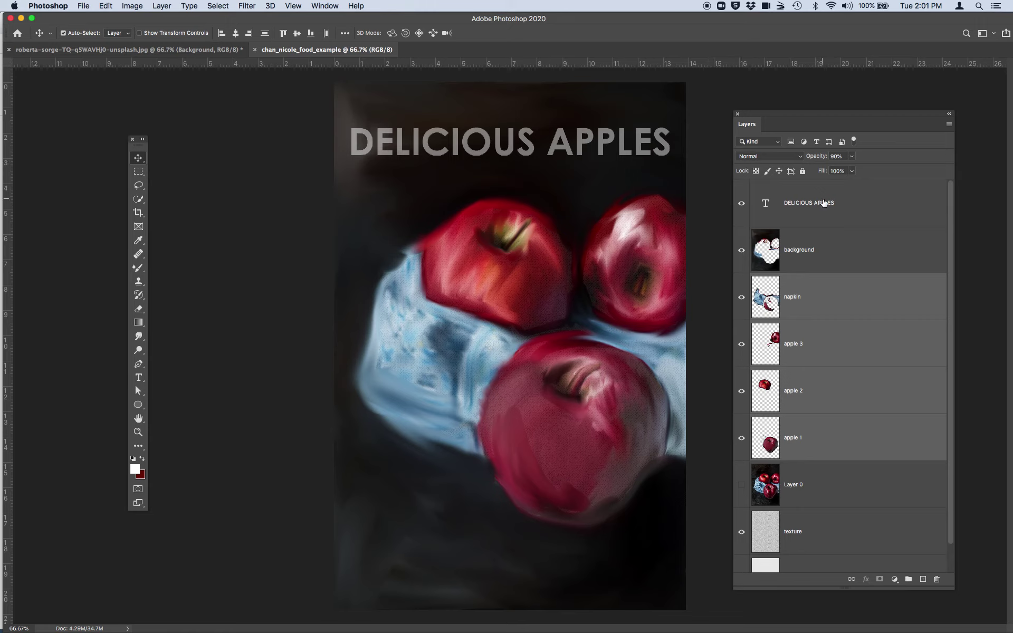
{"action": "left_click", "coordinate": [741, 204]}
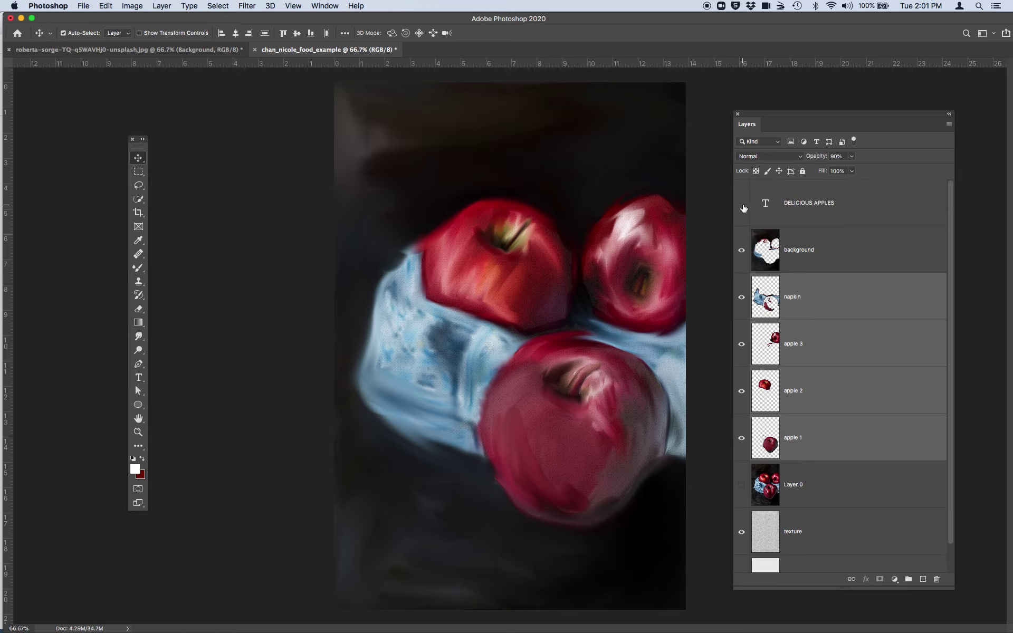
Add a white 'Apples' text title near the top of the example painting
{"action": "left_click", "coordinate": [139, 378]}
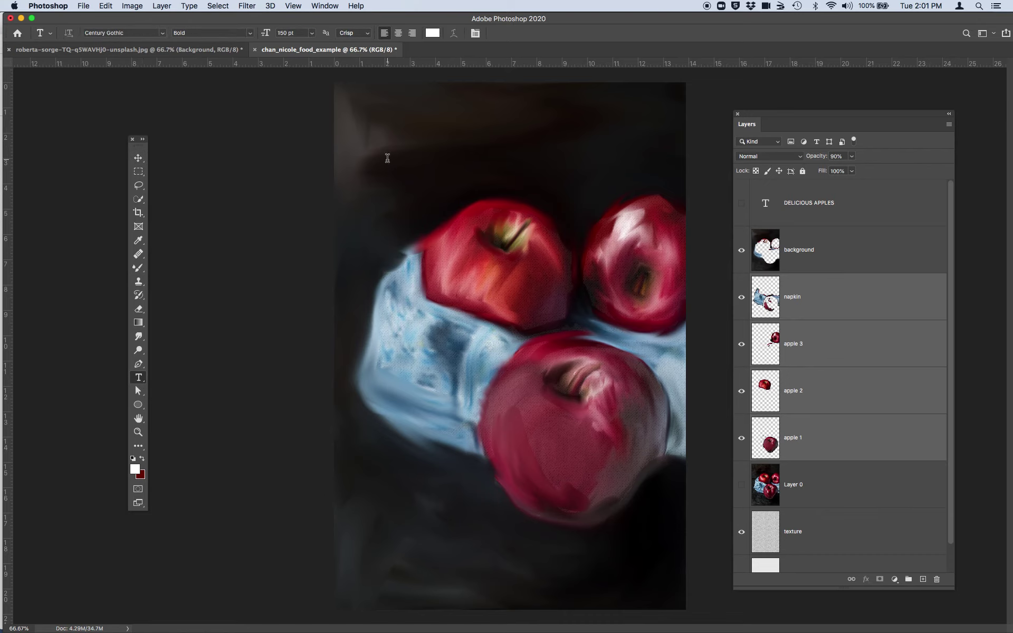
{"action": "left_click", "coordinate": [387, 158]}
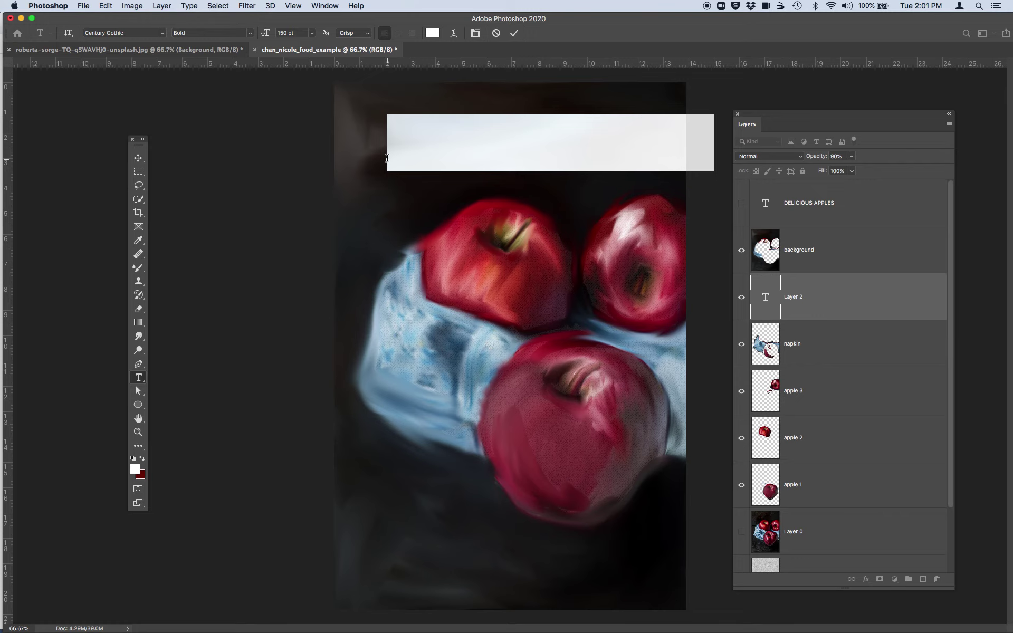
{"action": "type", "text": "Fresh"}
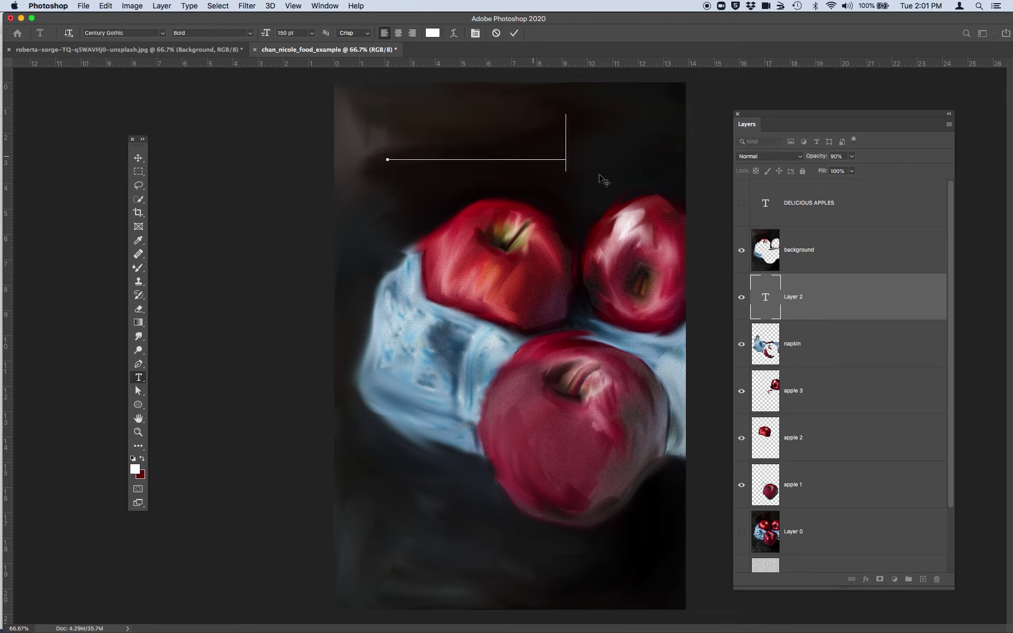
{"action": "left_click", "coordinate": [843, 297]}
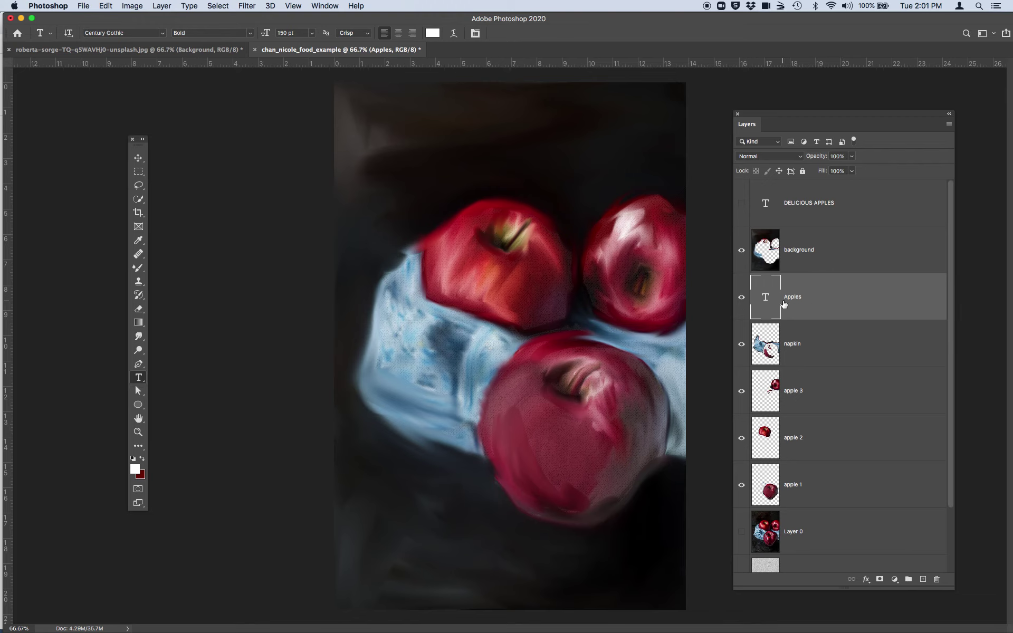
Move the Apples layer above the background and nudge the title slightly left and down
{"action": "left_click_drag", "start_coordinate": [784, 303], "coordinate": [799, 237]}
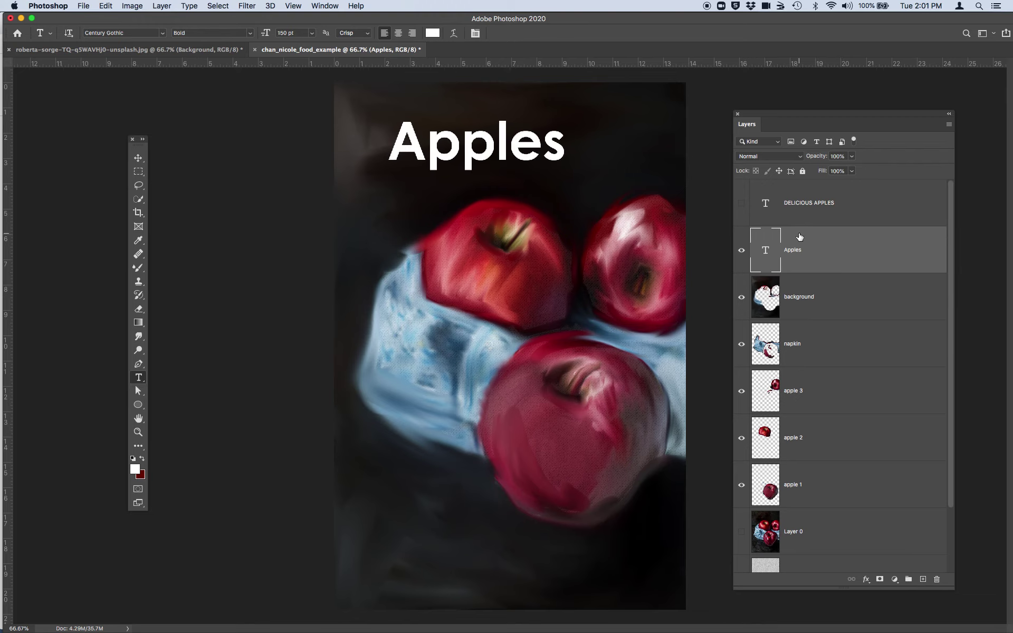
{"action": "left_click", "coordinate": [138, 158]}
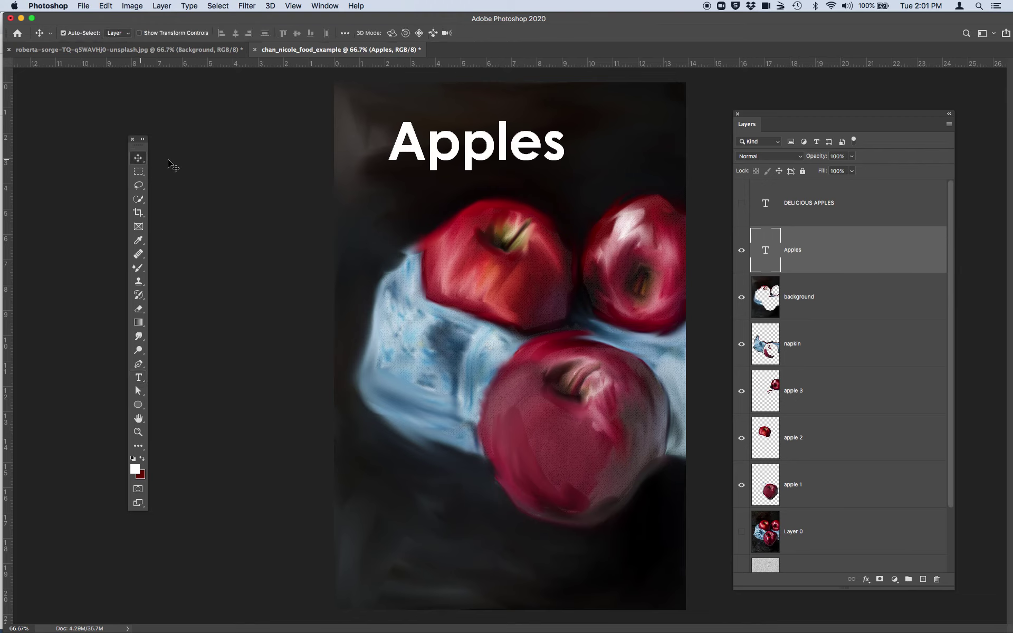
{"action": "left_click_drag", "start_coordinate": [458, 153], "coordinate": [429, 168]}
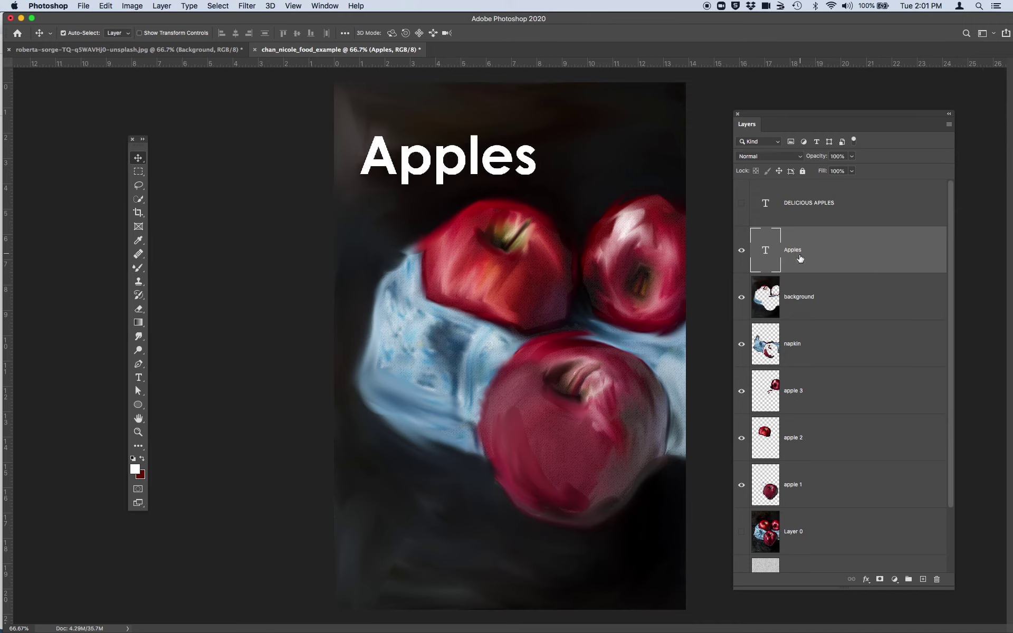
{"action": "scroll", "coordinate": [848, 422], "scroll_direction": "down", "scroll_amount": 3}
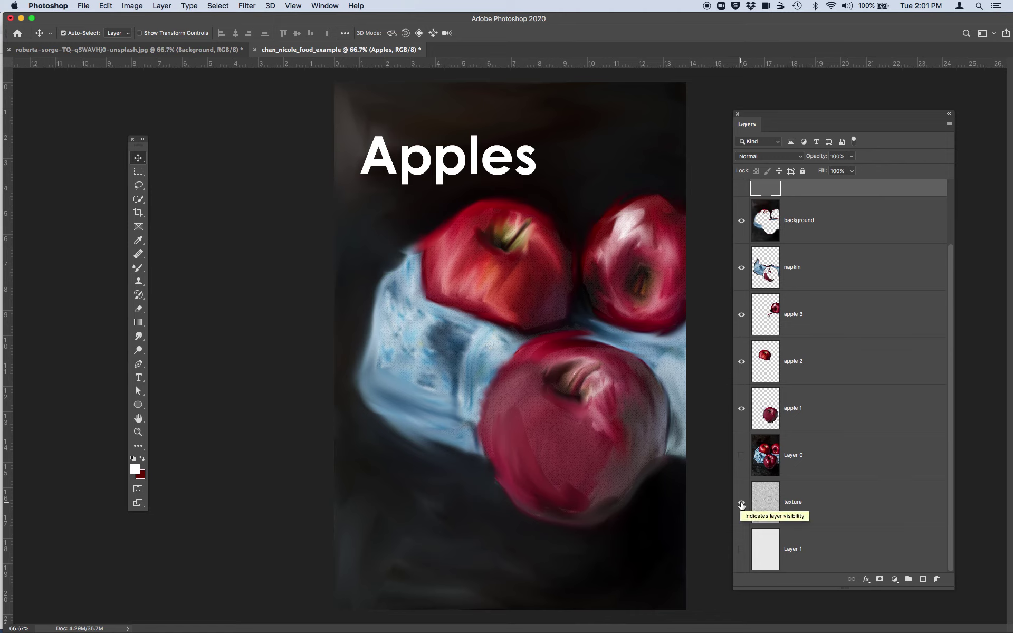
{"action": "left_click", "coordinate": [741, 503]}
{"action": "left_click", "coordinate": [741, 504]}
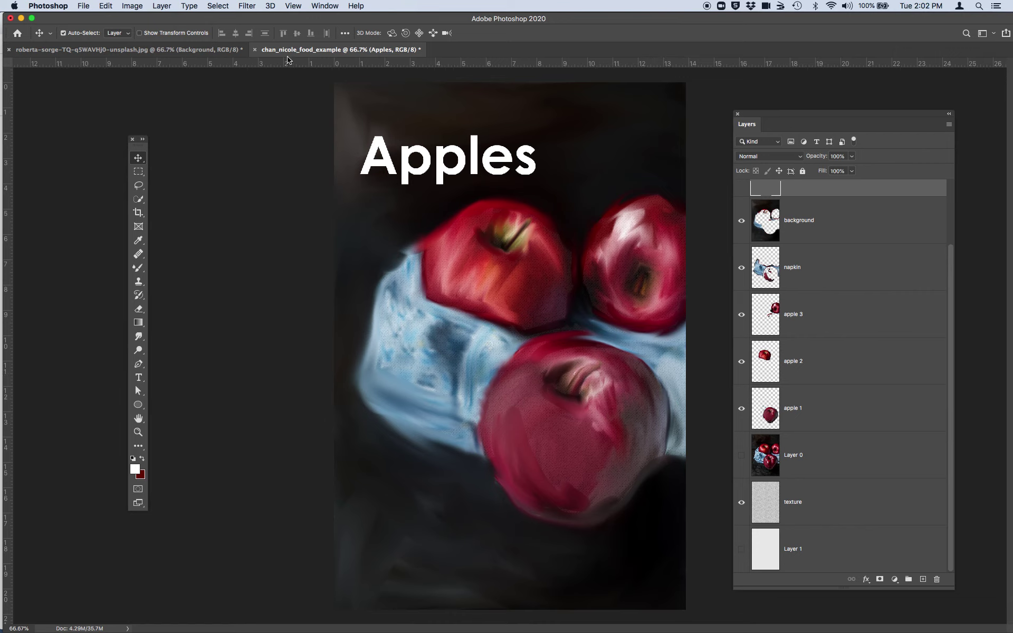
Switch back to the roberta-sorge apple photo and hide the painted Apple 1 layer
{"action": "left_click", "coordinate": [194, 52]}
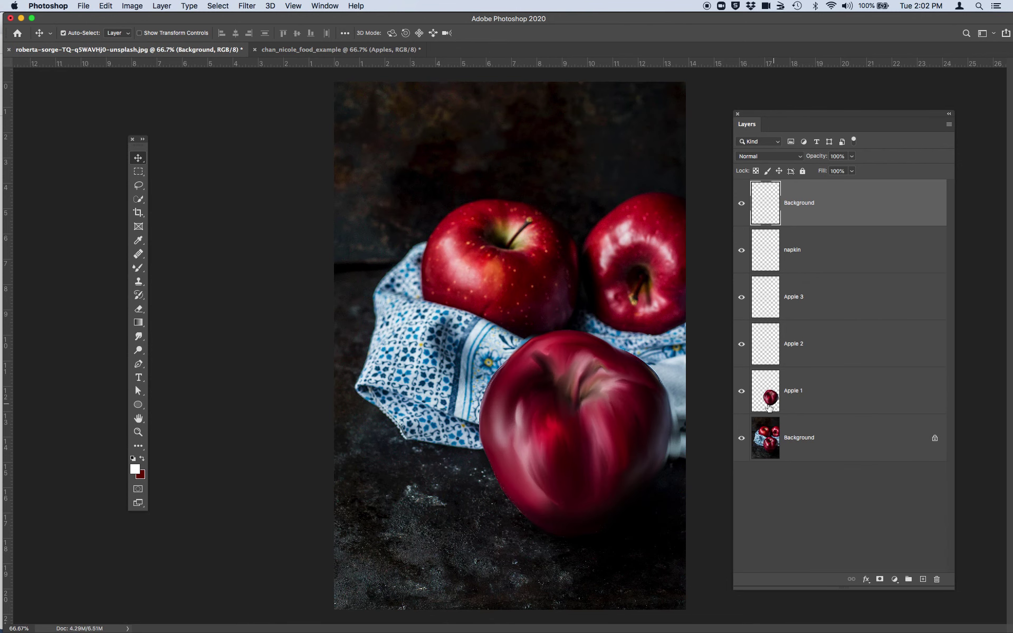
{"action": "left_click", "coordinate": [741, 391]}
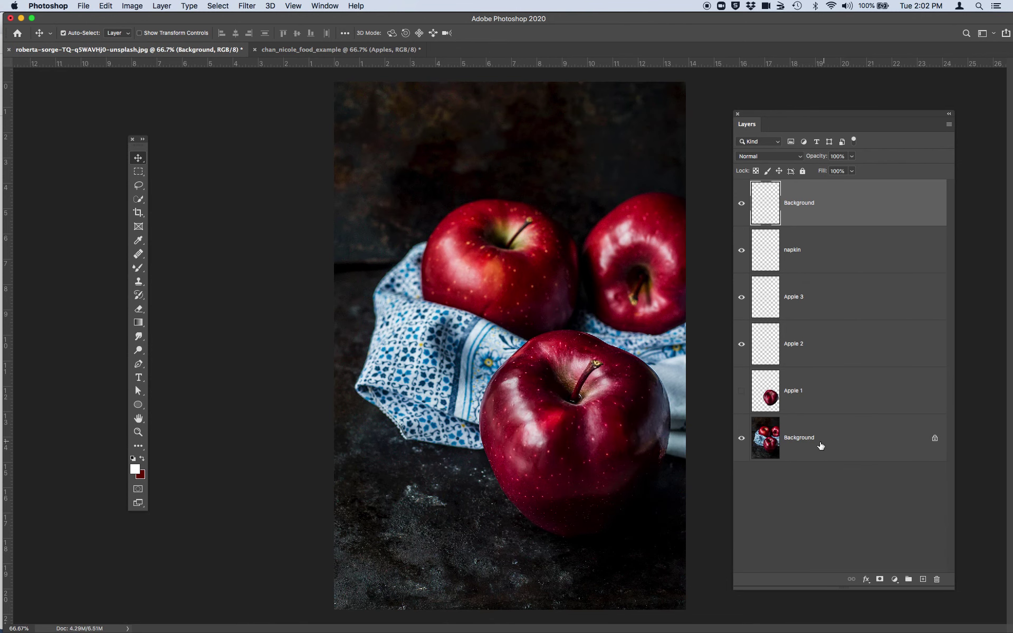